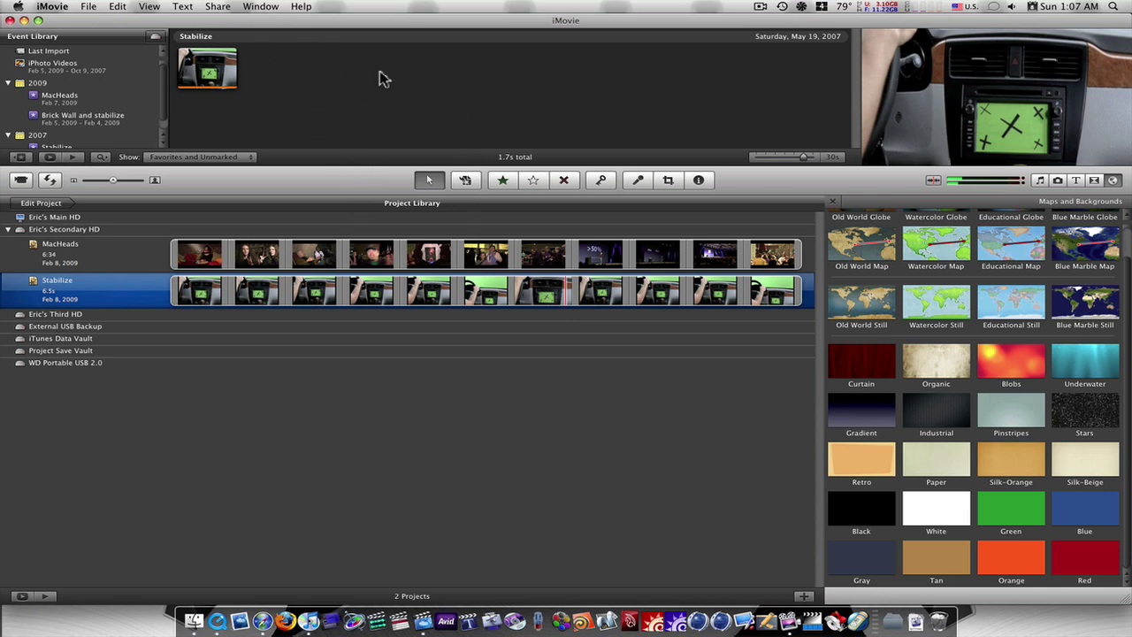
Try the preview viewer at Medium, then Large, then Small size from Window > Viewer.
{"action": "left_click", "coordinate": [260, 7]}
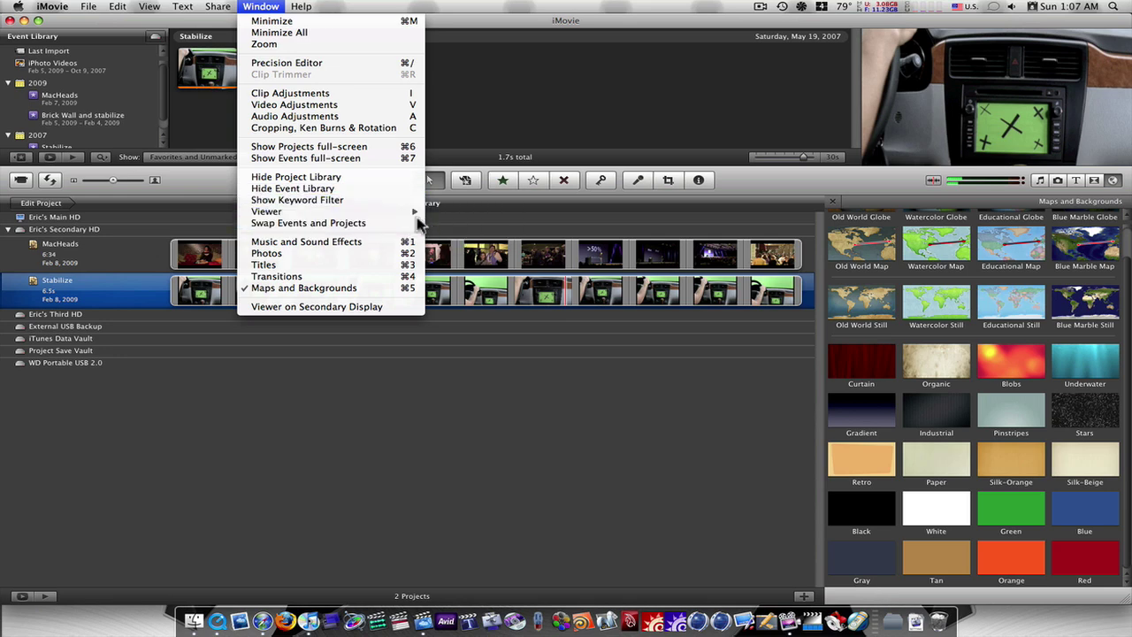
{"action": "mouse_move", "coordinate": [408, 212]}
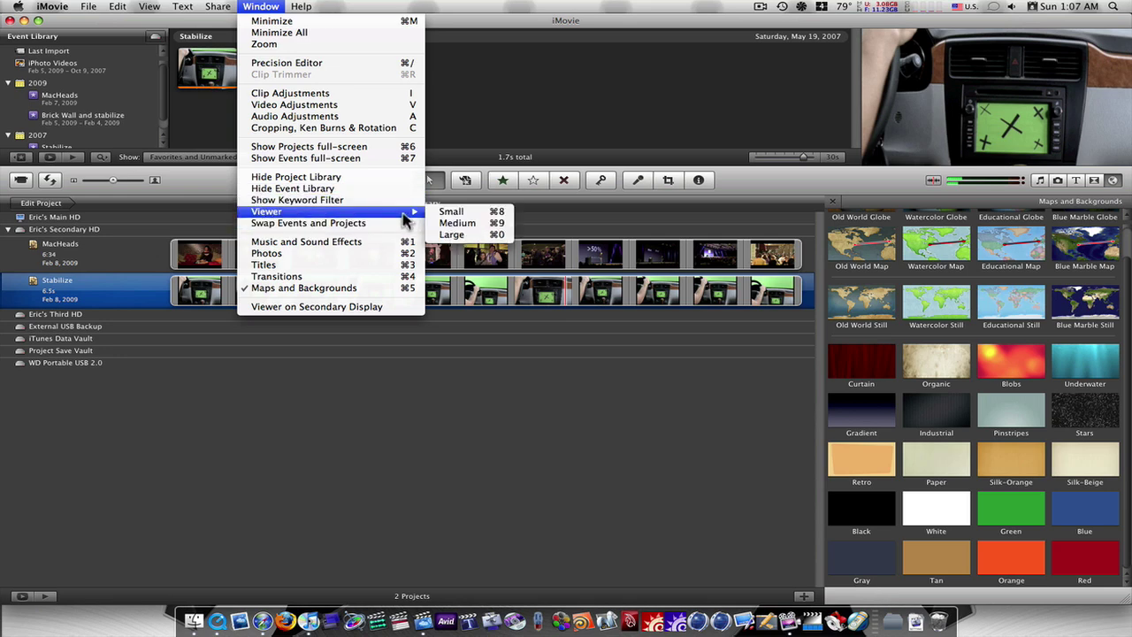
{"action": "left_click", "coordinate": [463, 223]}
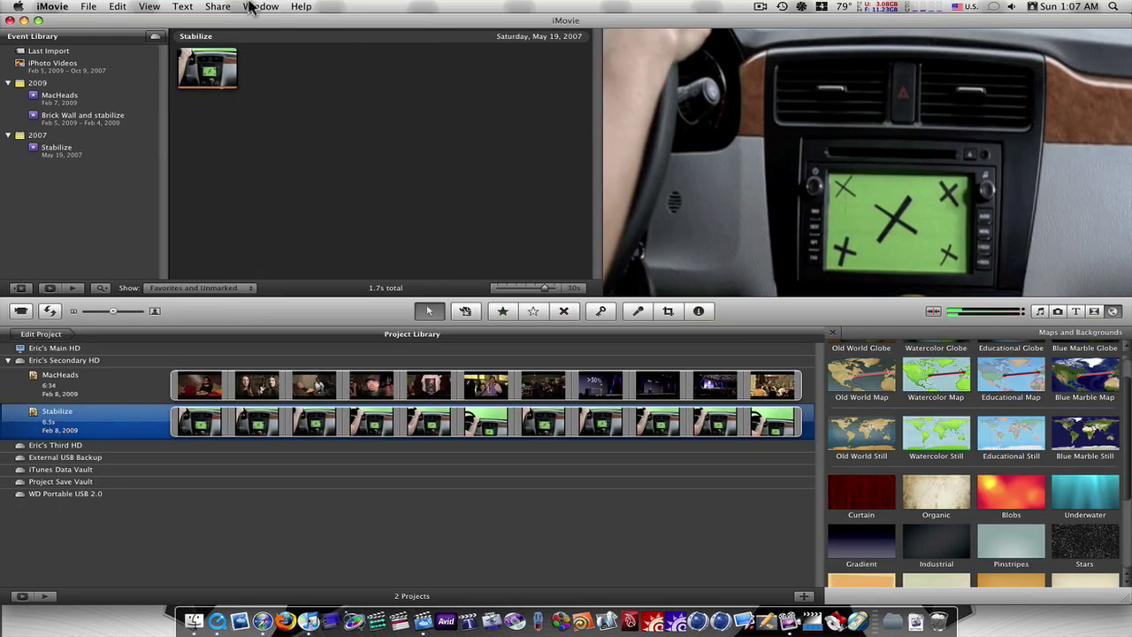
{"action": "left_click", "coordinate": [261, 6]}
{"action": "mouse_move", "coordinate": [389, 212]}
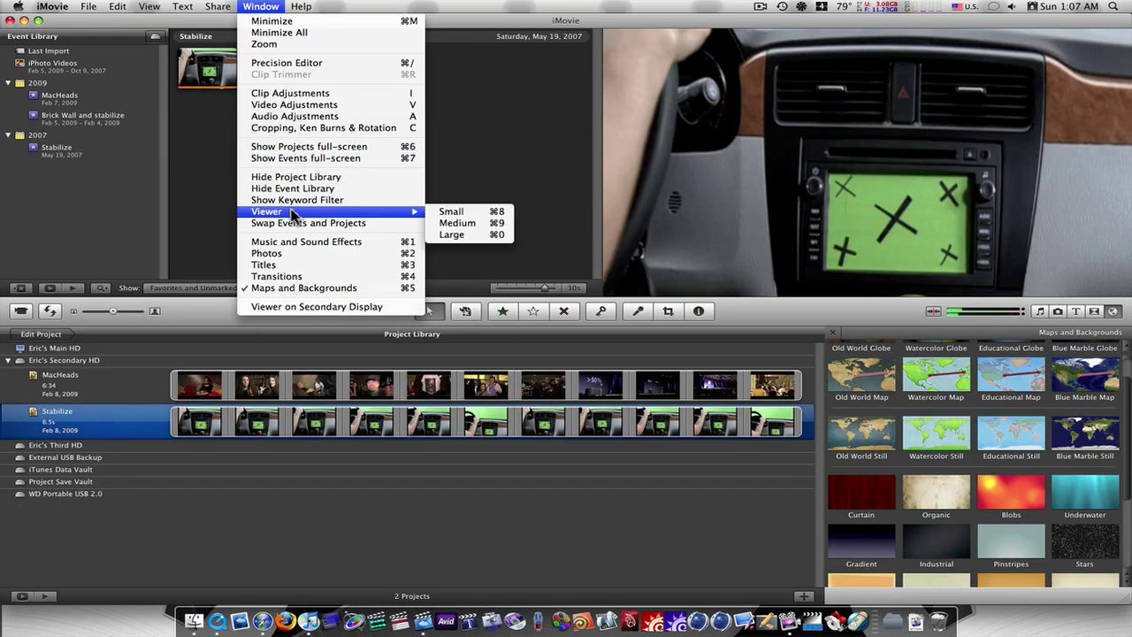
{"action": "left_click", "coordinate": [452, 235]}
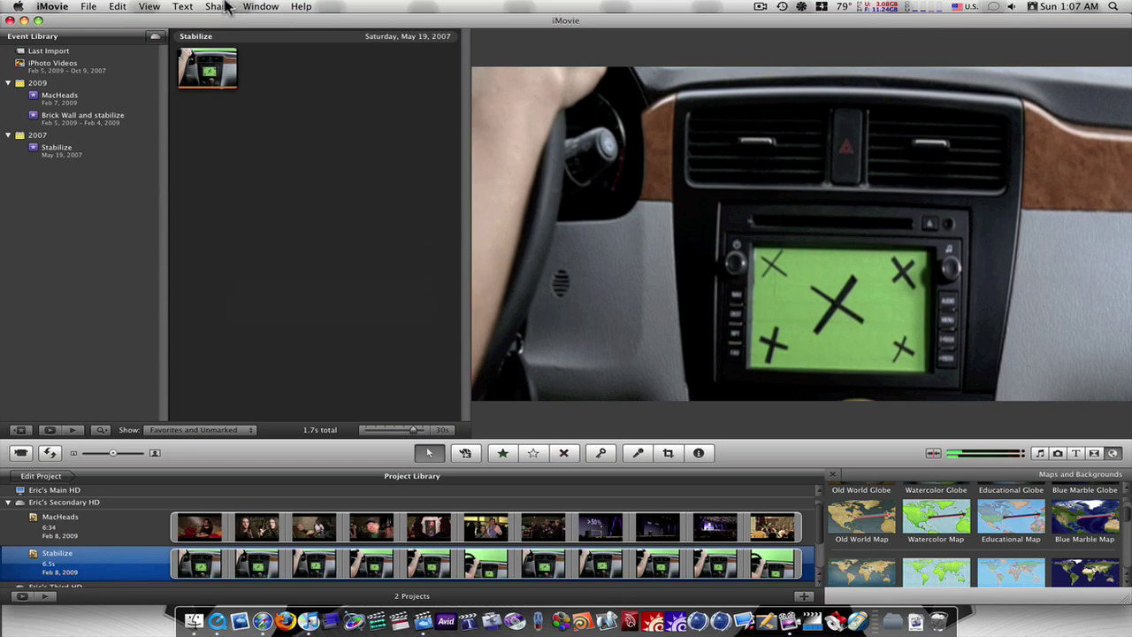
{"action": "left_click", "coordinate": [228, 7]}
{"action": "mouse_move", "coordinate": [261, 6]}
{"action": "mouse_move", "coordinate": [353, 213]}
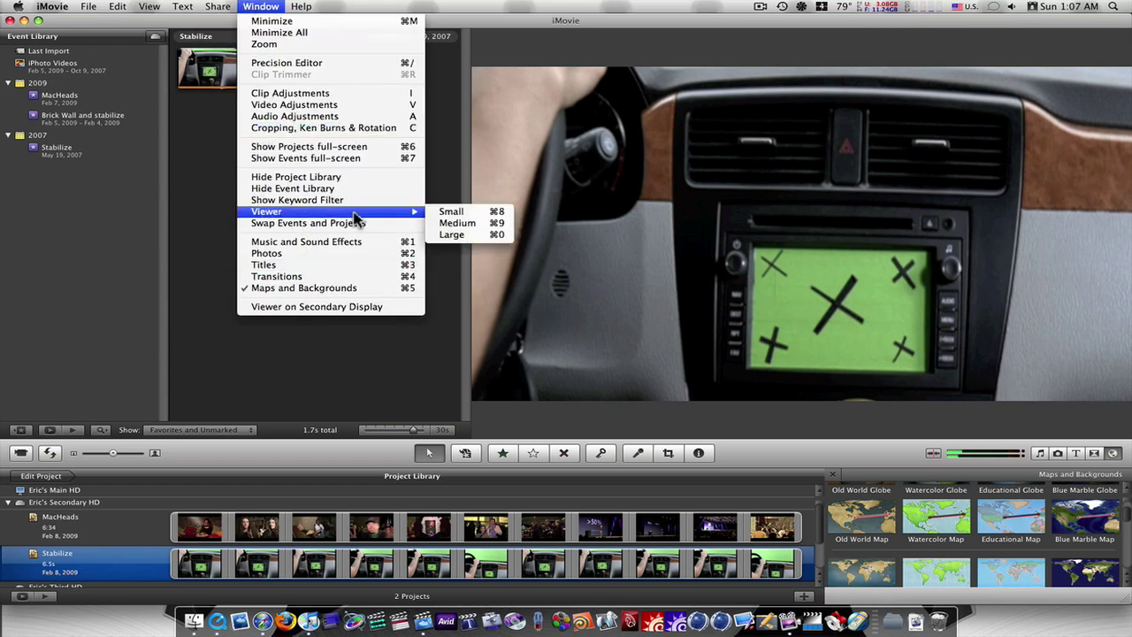
{"action": "left_click", "coordinate": [433, 219]}
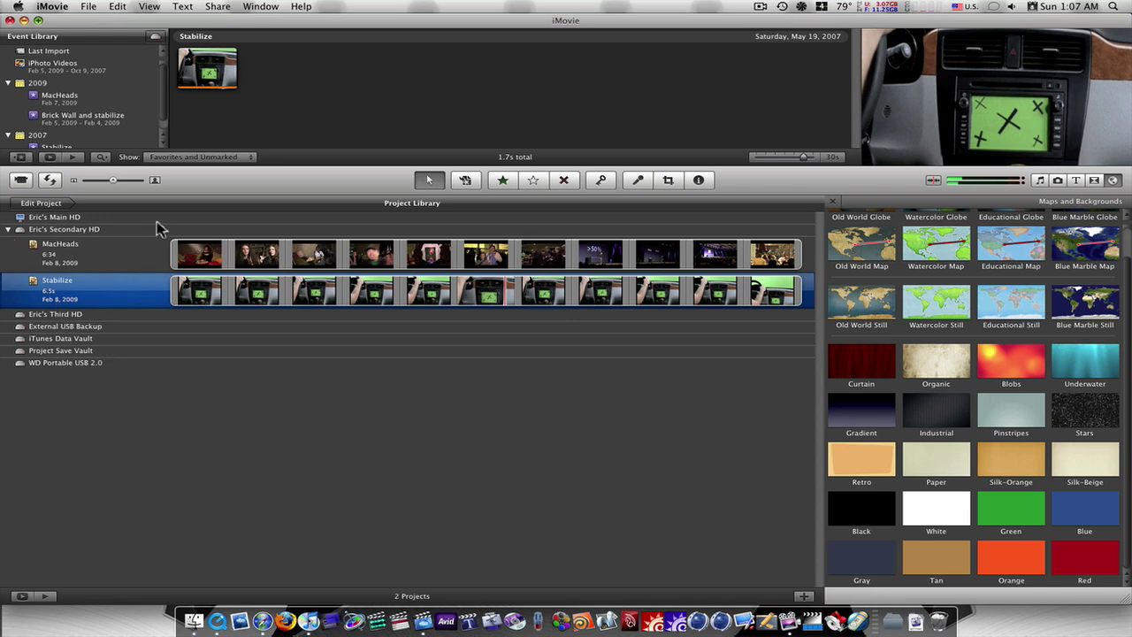
Settle on Window > Viewer > Large for the preview viewer.
{"action": "left_click", "coordinate": [261, 7]}
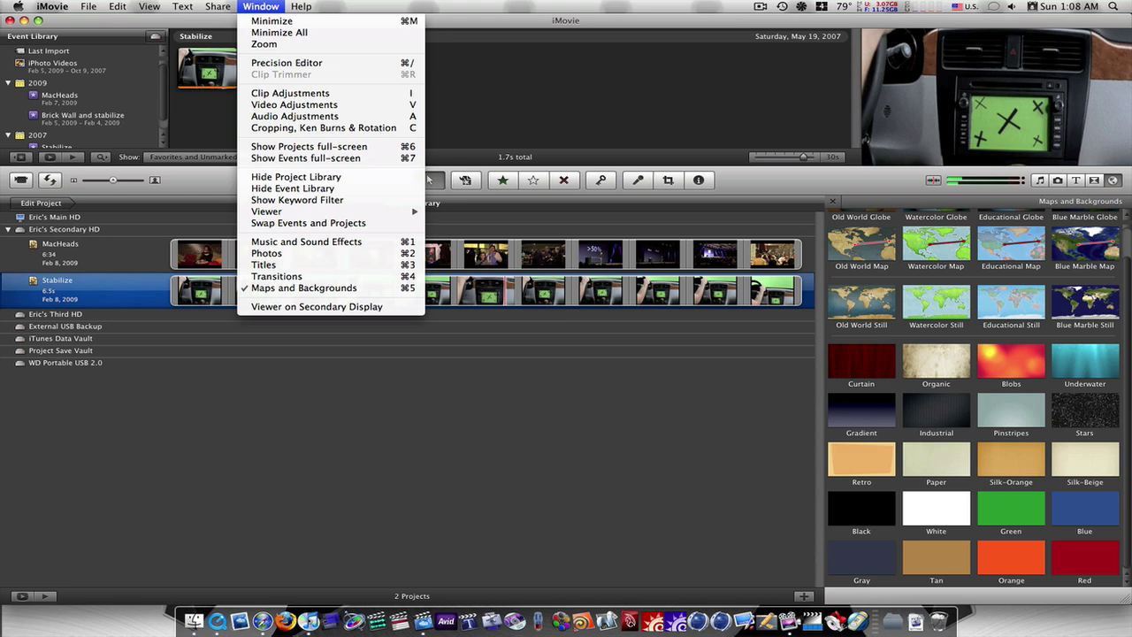
{"action": "left_click", "coordinate": [310, 426]}
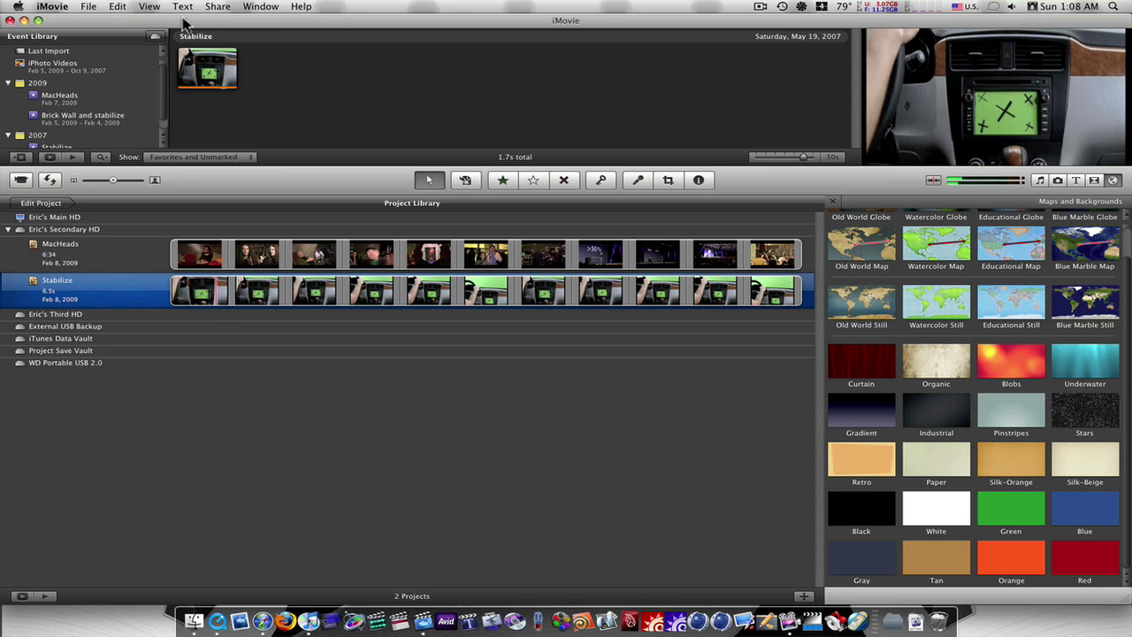
{"action": "left_click", "coordinate": [254, 7]}
{"action": "mouse_move", "coordinate": [318, 212]}
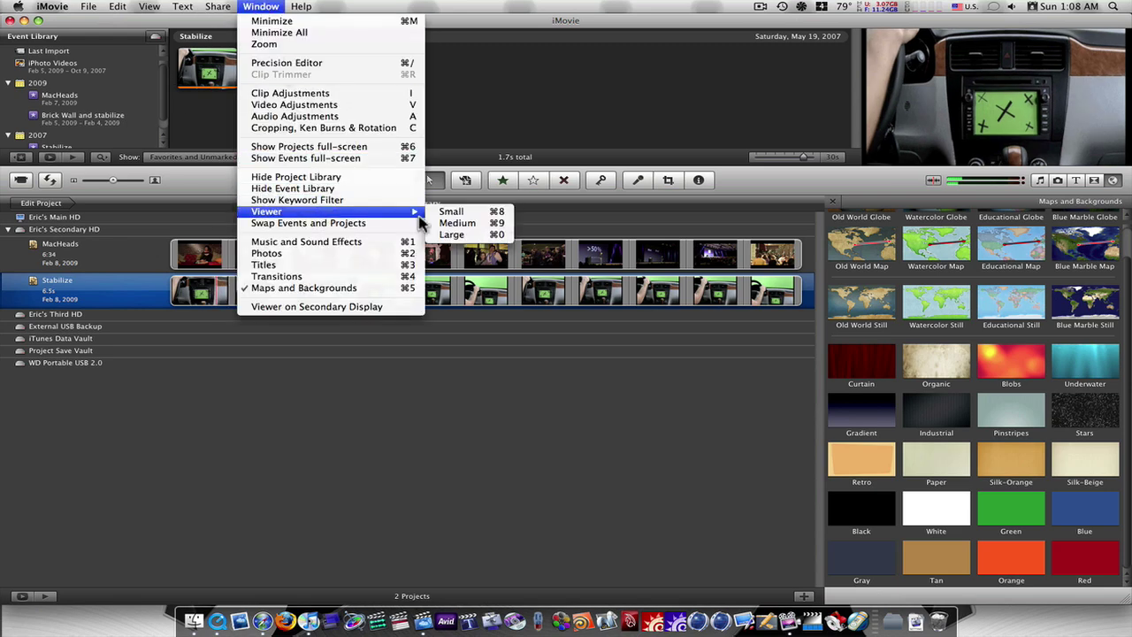
{"action": "left_click", "coordinate": [452, 234]}
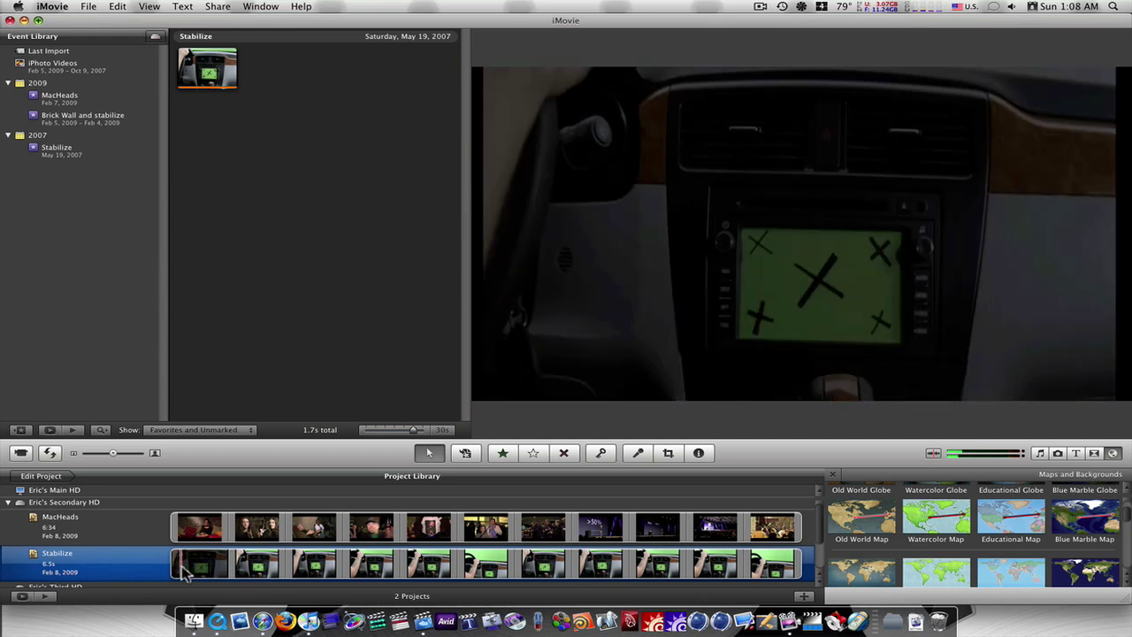
Play the 6.5s Stabilize footage of a hand on the steering wheel against green screen.
{"action": "key", "text": "space"}
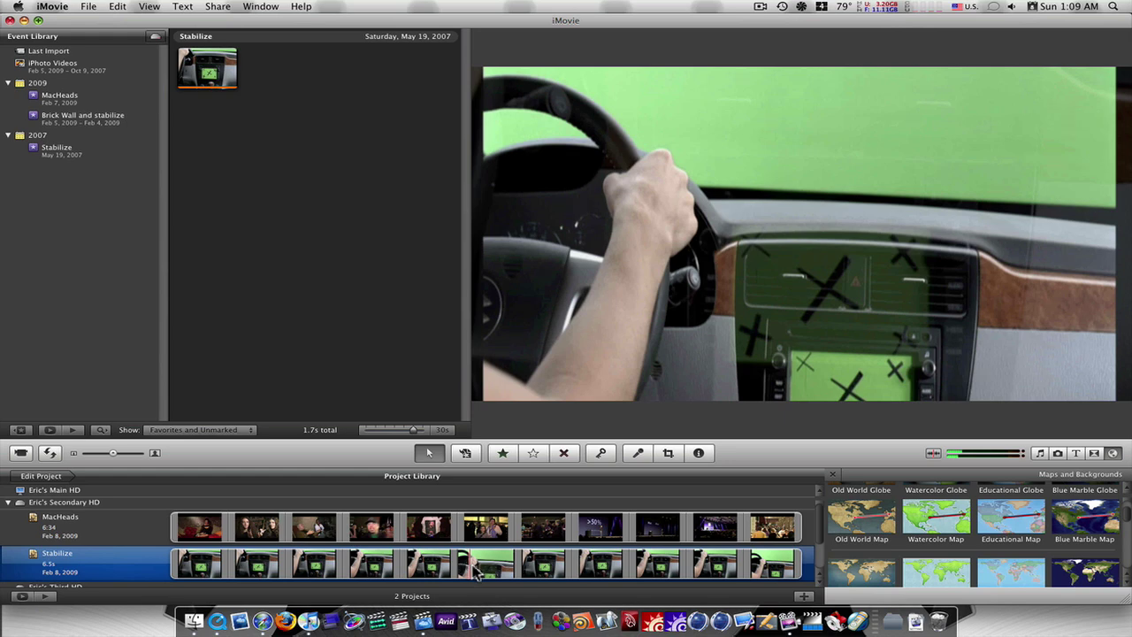
Set the preview viewer back to Small via Window > Viewer.
{"action": "left_click", "coordinate": [267, 7]}
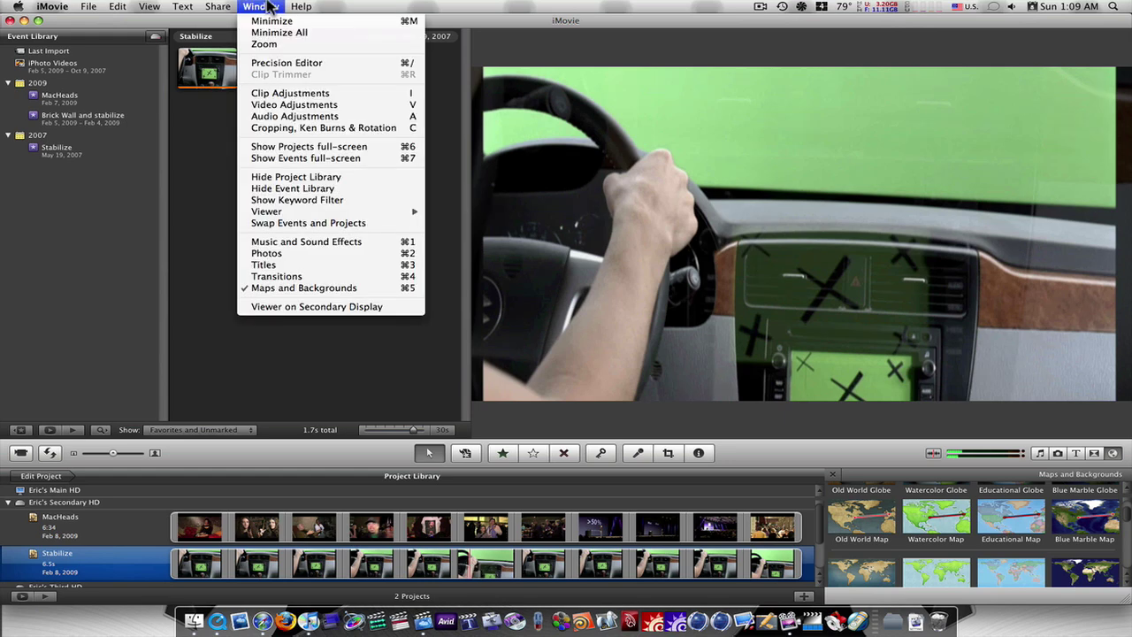
{"action": "mouse_move", "coordinate": [288, 213]}
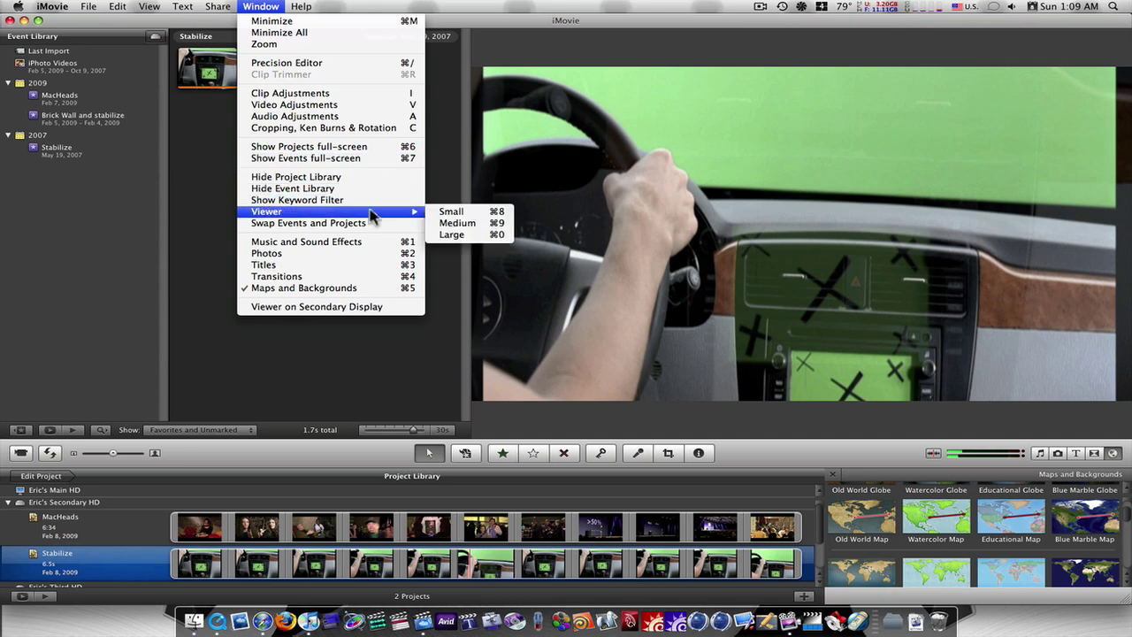
{"action": "left_click", "coordinate": [434, 216]}
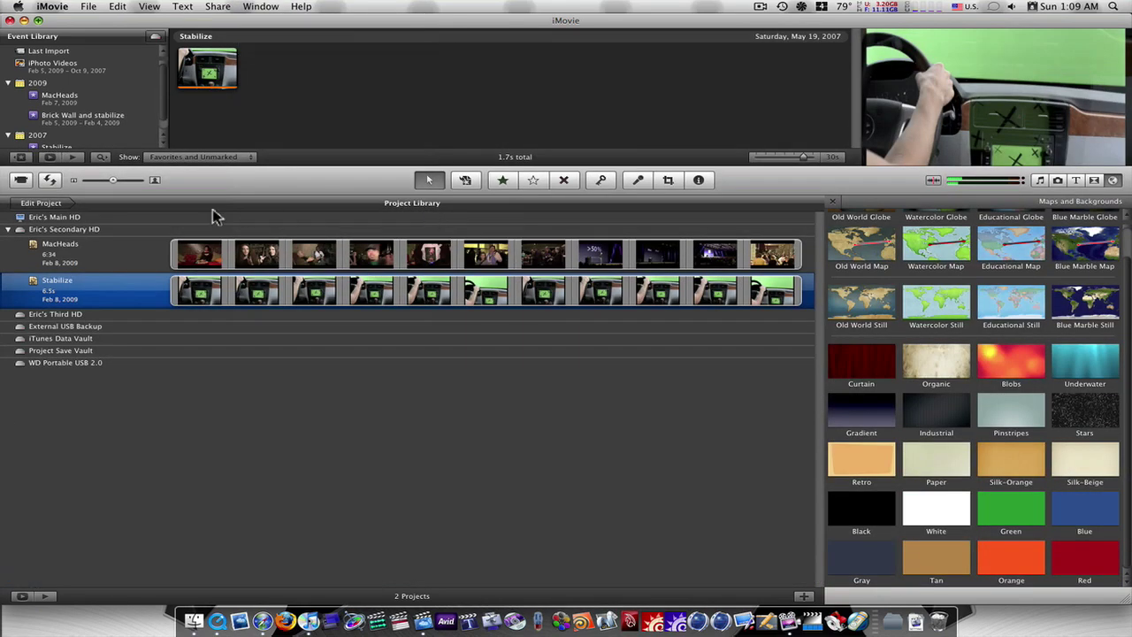
Return to the Project Library and open the MacHeads project in Edit Project.
{"action": "left_click", "coordinate": [57, 204]}
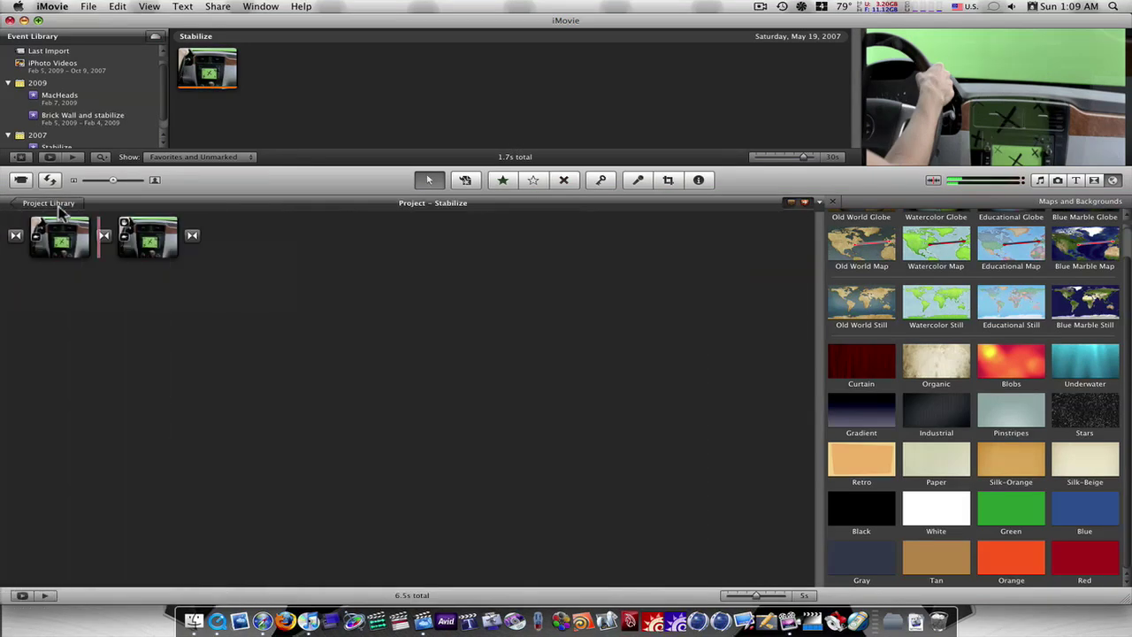
{"action": "left_click", "coordinate": [57, 206]}
{"action": "left_click", "coordinate": [55, 256]}
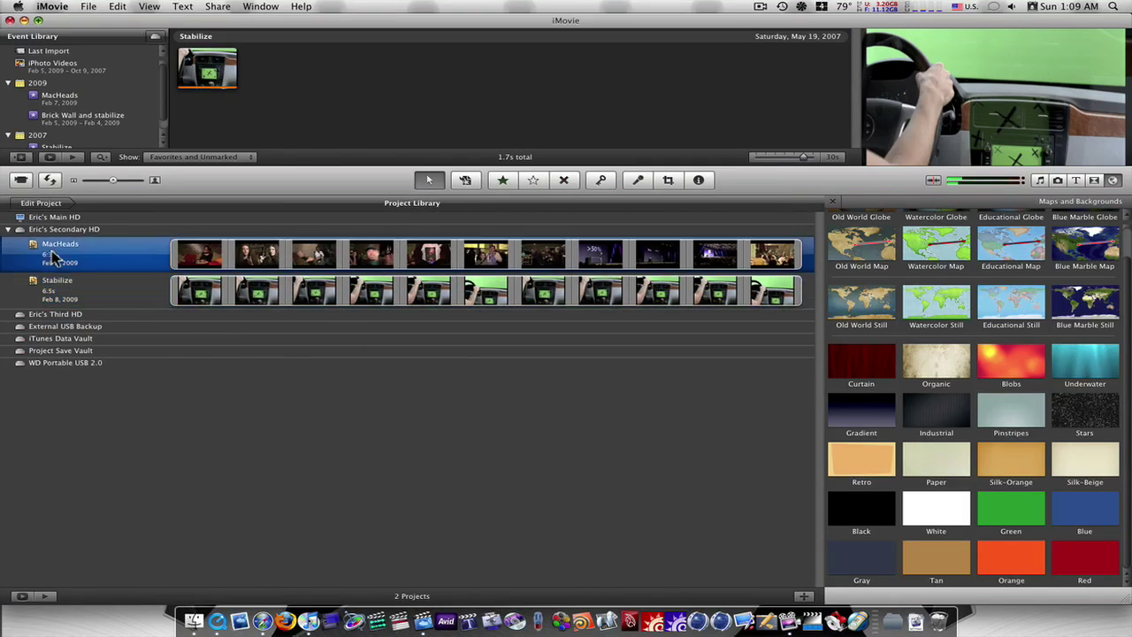
{"action": "left_click", "coordinate": [64, 206]}
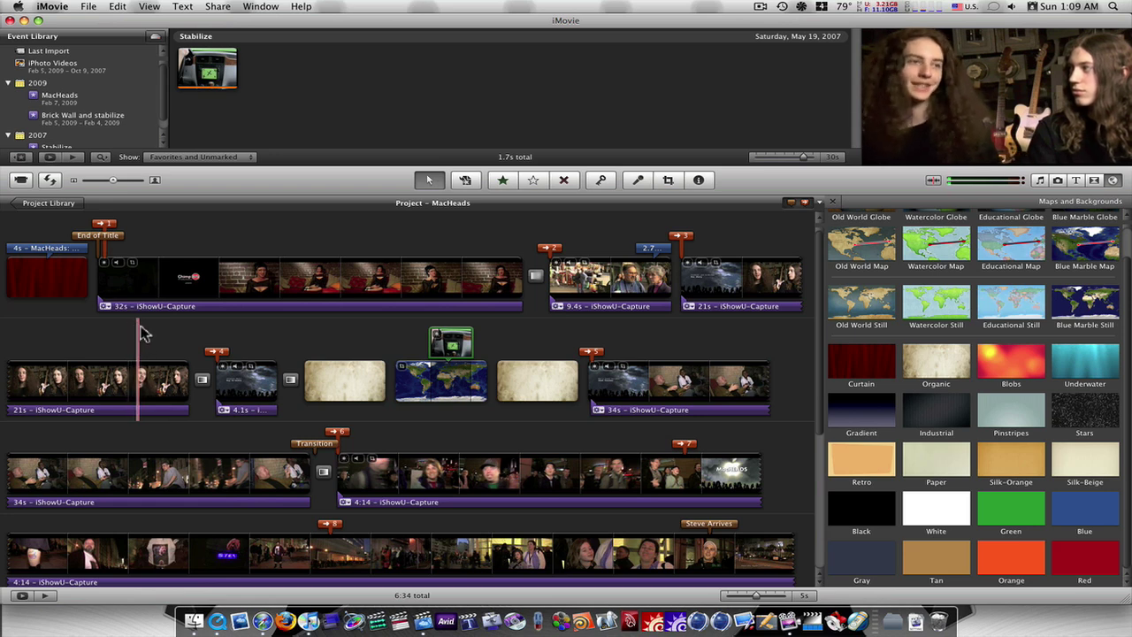
{"action": "right_click", "coordinate": [164, 290]}
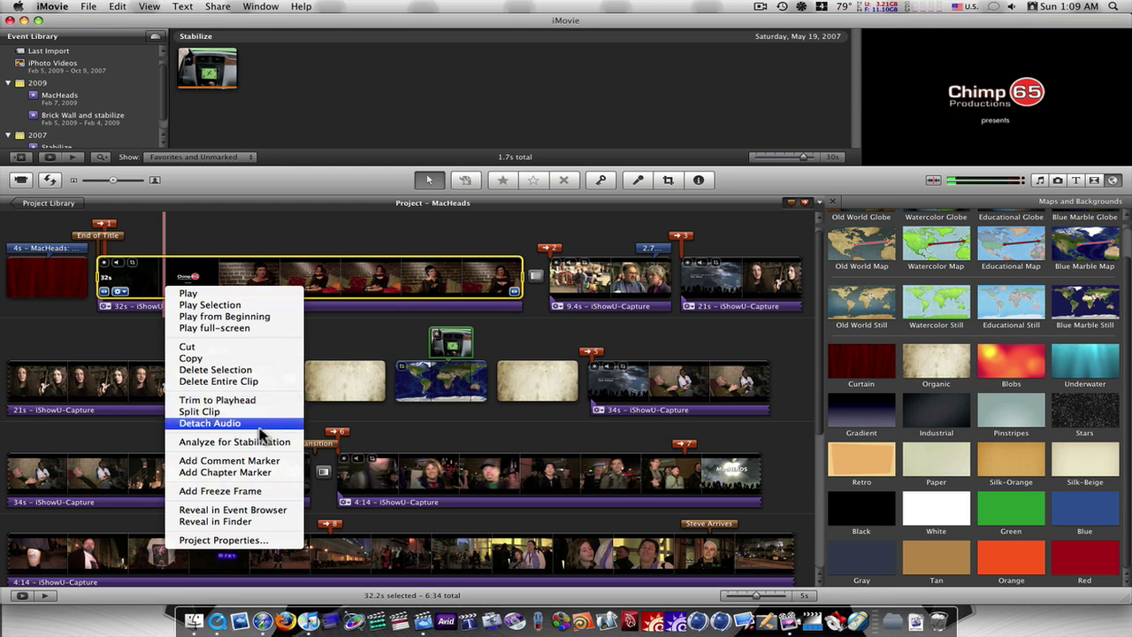
{"action": "left_click", "coordinate": [80, 350]}
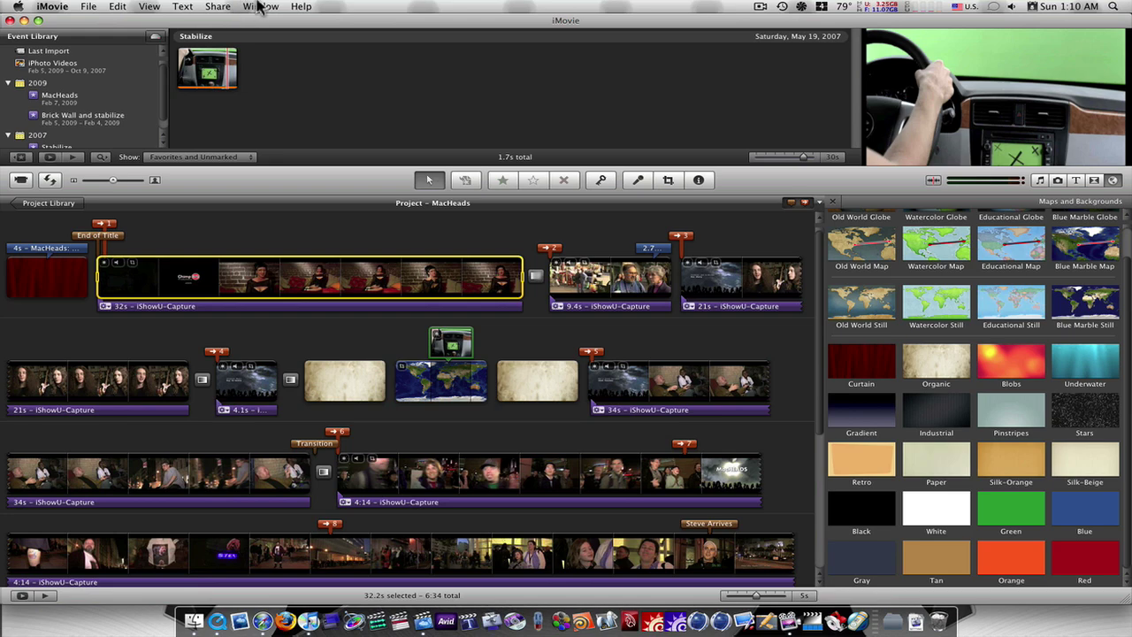
Enlarge the viewer with Cmd-3, then set it to Medium with Cmd-6.
{"action": "key", "text": "super+3"}
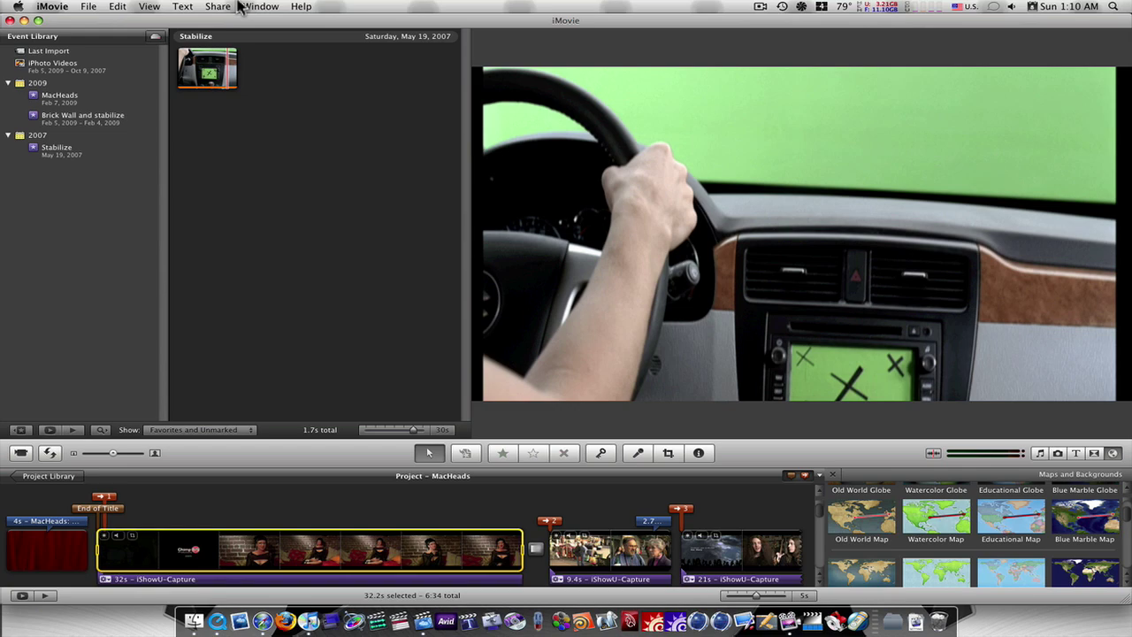
{"action": "left_click", "coordinate": [242, 7]}
{"action": "mouse_move", "coordinate": [284, 214]}
{"action": "key", "text": "super+6"}
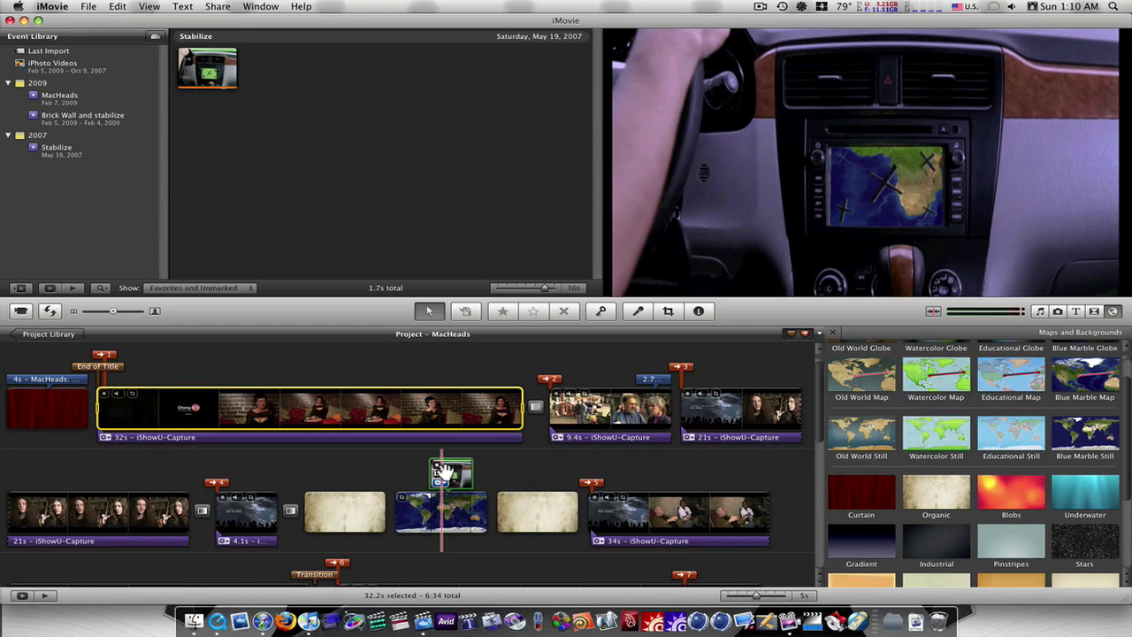
Slide the green Stabilize dashboard cutaway along the timeline until it sits above the 34s map clip.
{"action": "left_click_drag", "start_coordinate": [442, 471], "coordinate": [456, 472]}
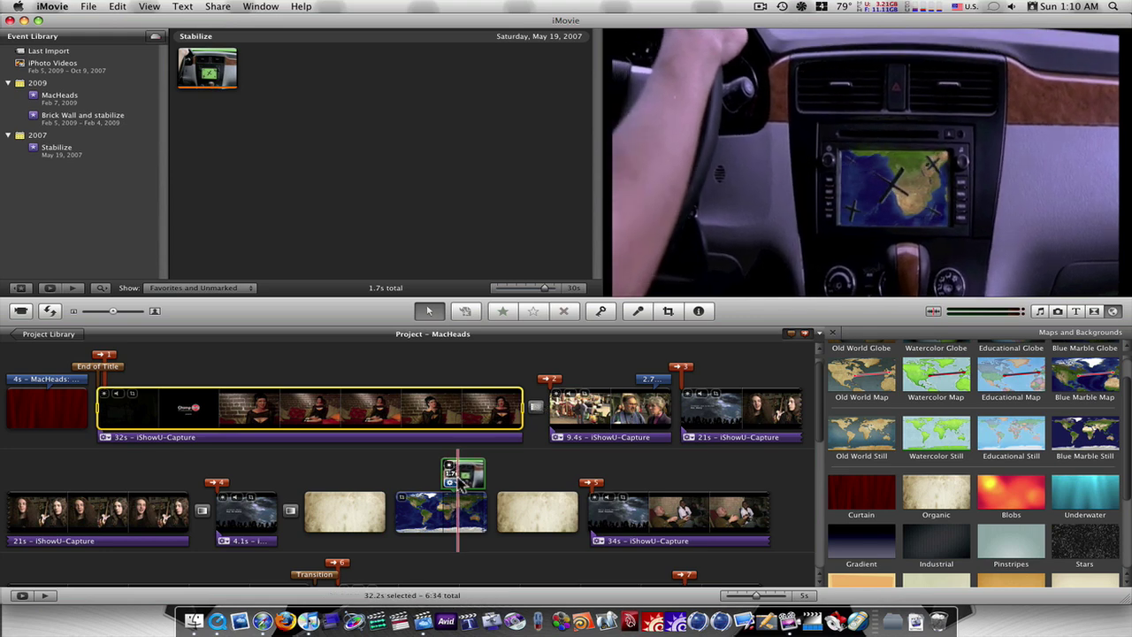
{"action": "left_click_drag", "start_coordinate": [458, 476], "coordinate": [627, 474]}
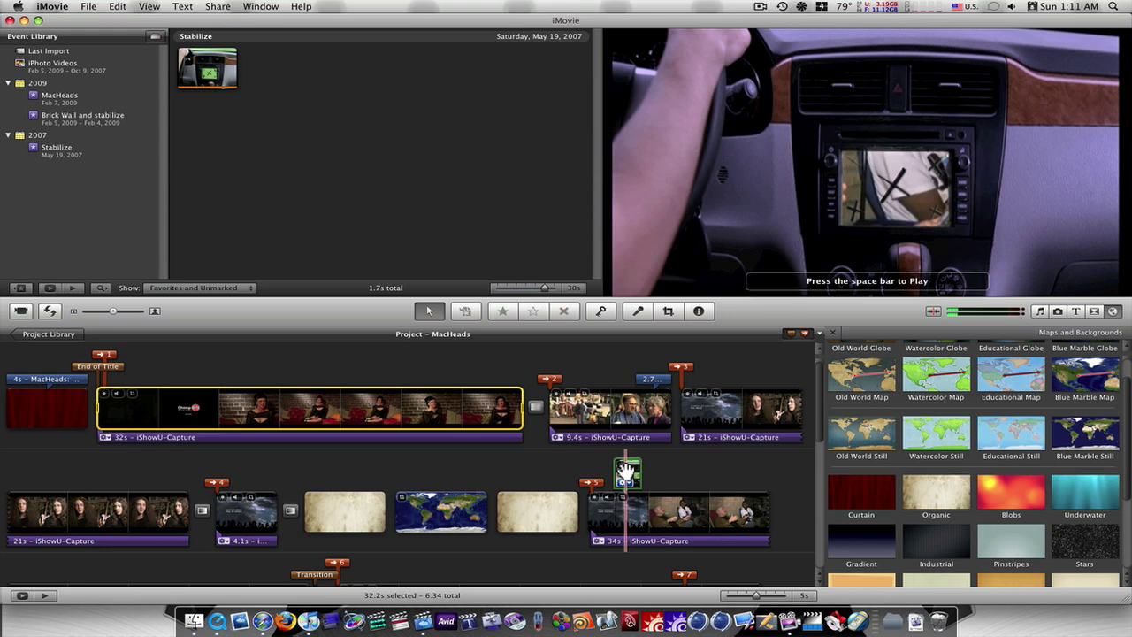
{"action": "left_click_drag", "start_coordinate": [626, 473], "coordinate": [477, 475]}
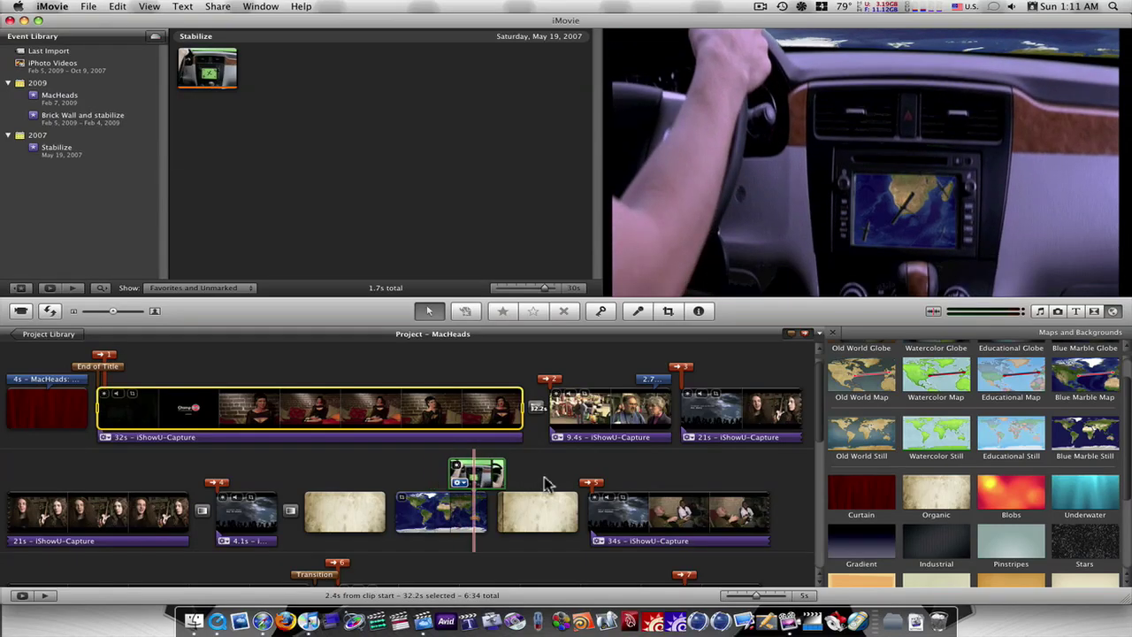
Drop the Stabilize car dashboard clip onto the 34s world-map clip.
{"action": "left_click_drag", "start_coordinate": [591, 488], "coordinate": [654, 492]}
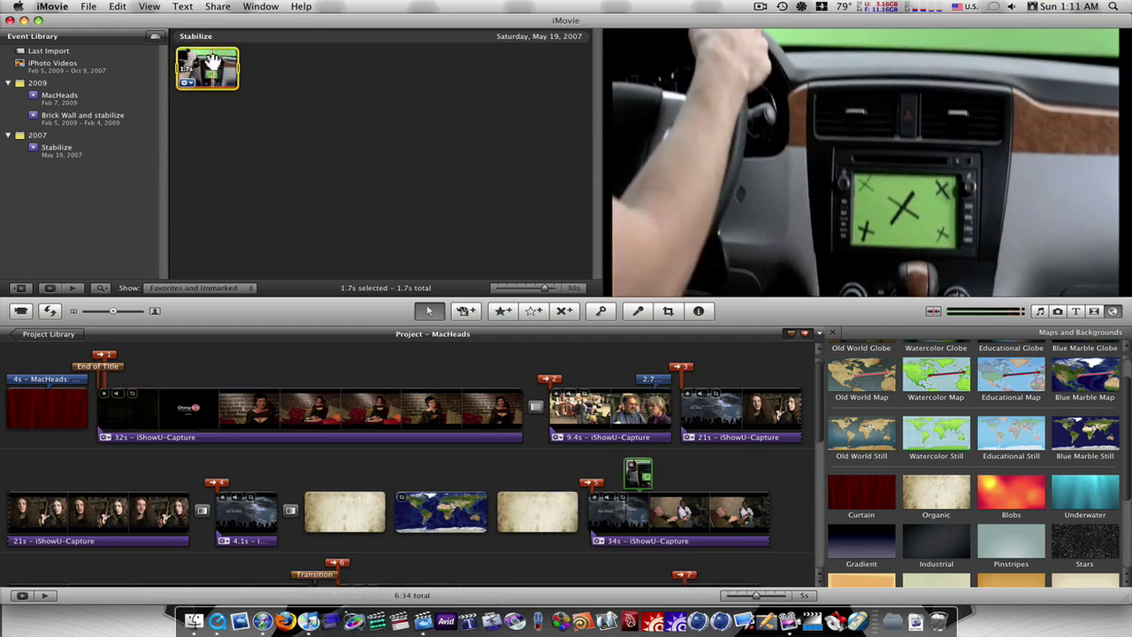
{"action": "left_click_drag", "start_coordinate": [235, 83], "coordinate": [446, 516]}
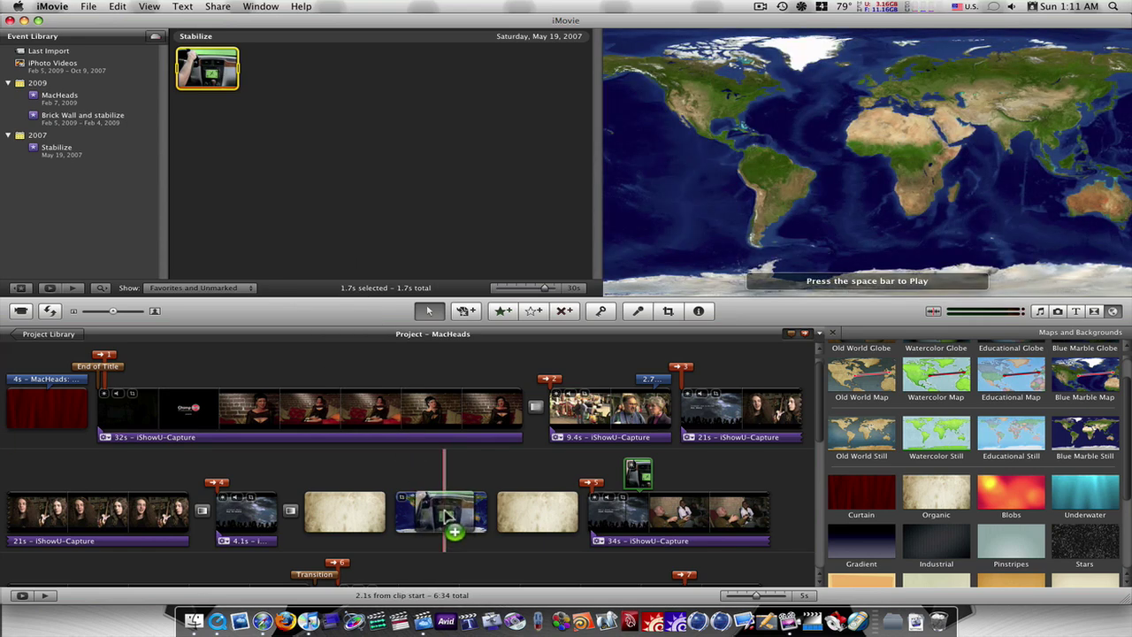
{"action": "left_click_drag", "start_coordinate": [449, 516], "coordinate": [448, 517]}
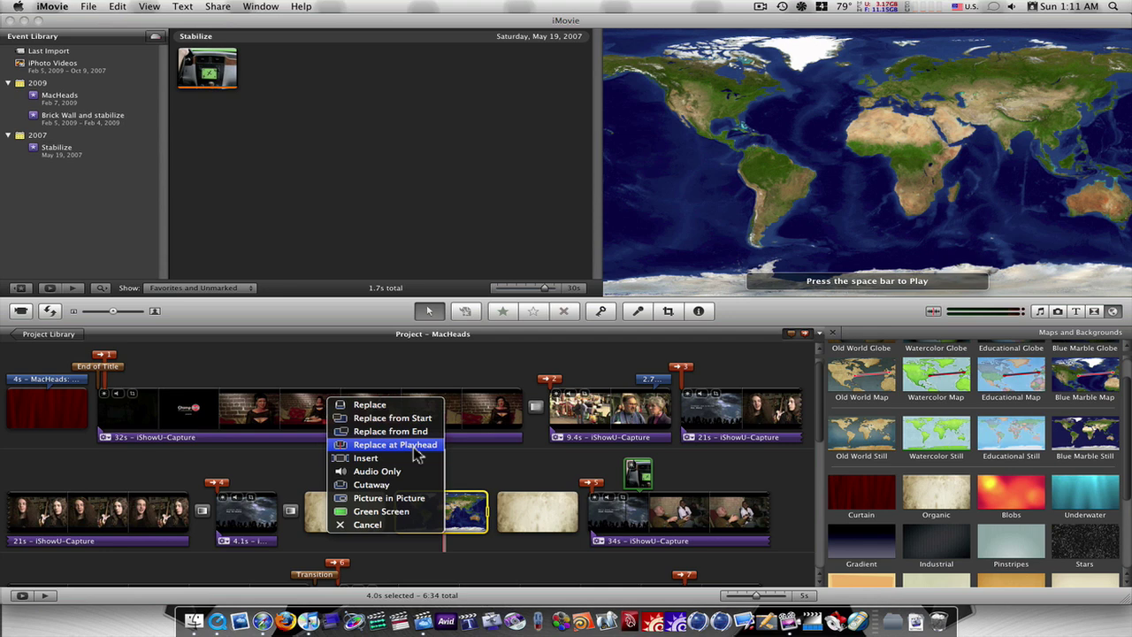
Make it a picture-in-picture inset, move and enlarge it over the Atlantic, then delete it.
{"action": "left_click", "coordinate": [408, 504]}
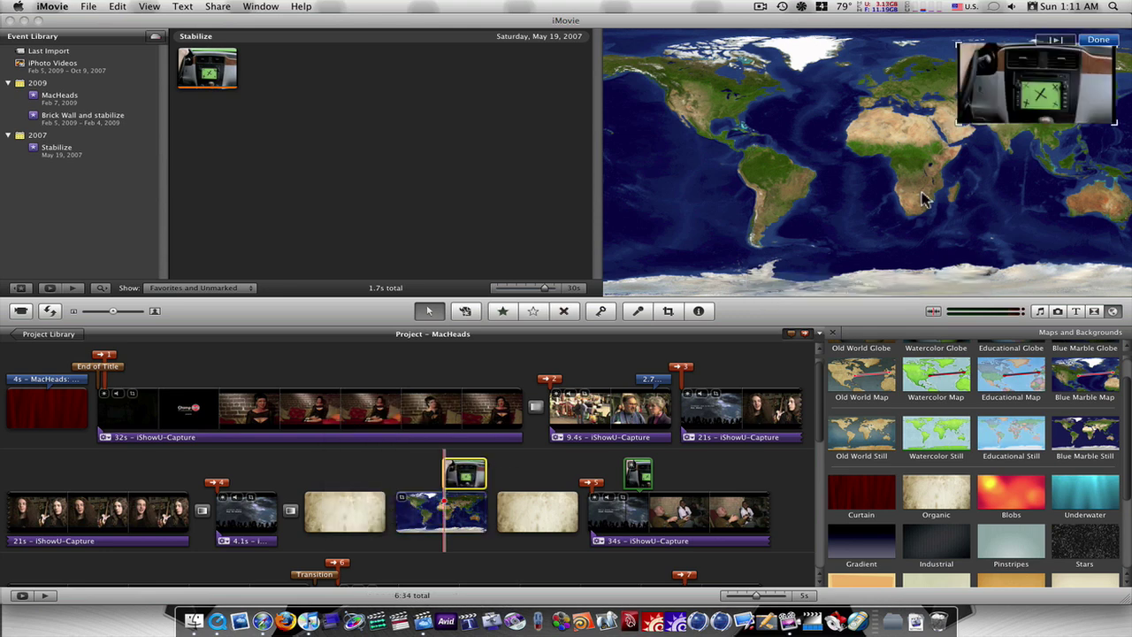
{"action": "left_click_drag", "start_coordinate": [1017, 104], "coordinate": [665, 133]}
{"action": "left_click_drag", "start_coordinate": [773, 168], "coordinate": [924, 236]}
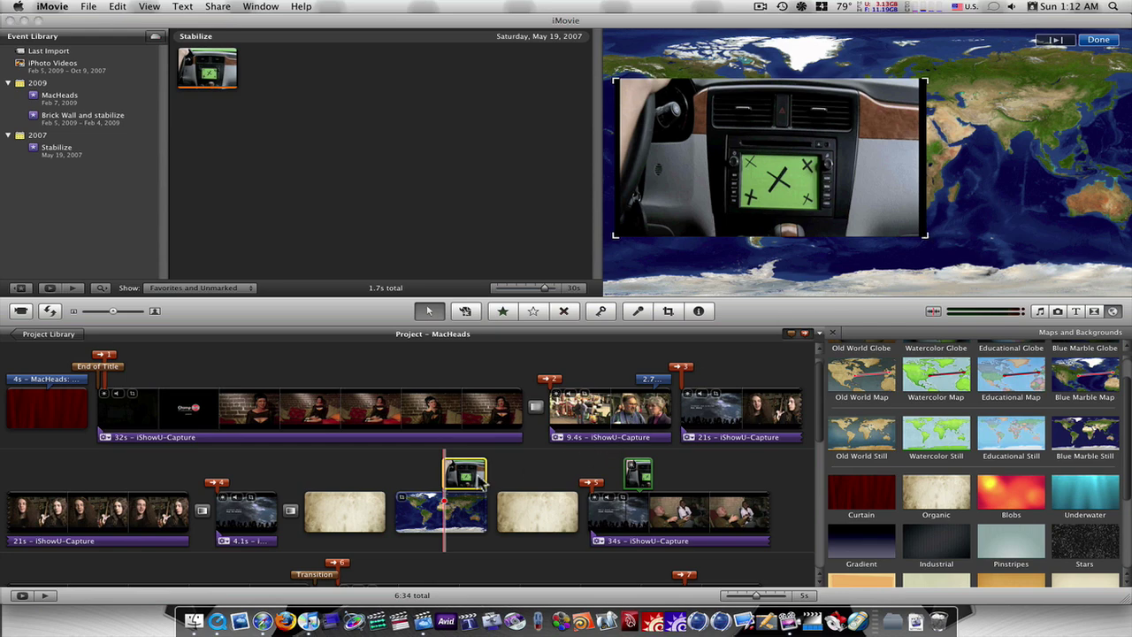
{"action": "key", "text": "Delete"}
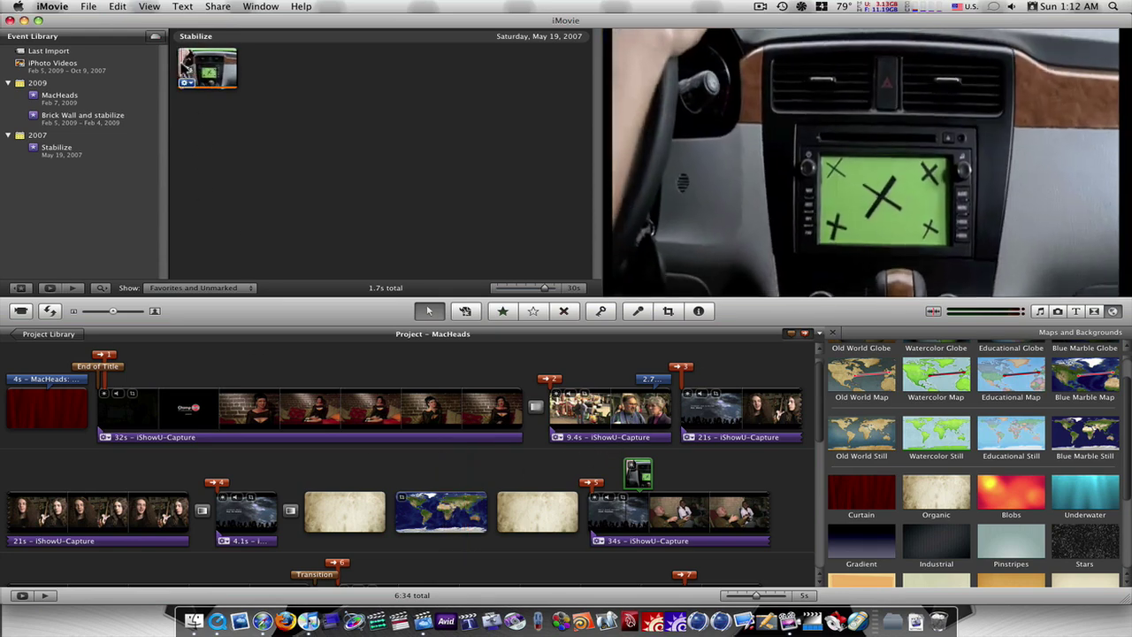
{"action": "left_click", "coordinate": [190, 71]}
Drop the Stabilize clip on the map as Green Screen, enlarge the viewer, and open its Inspector.
{"action": "left_click_drag", "start_coordinate": [269, 117], "coordinate": [446, 513]}
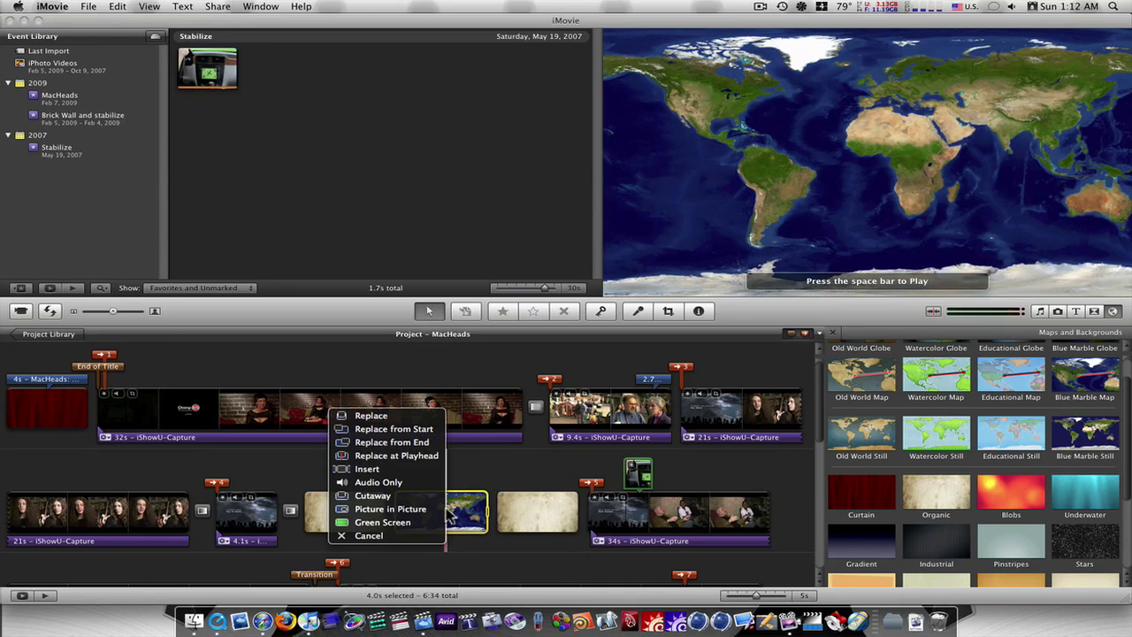
{"action": "left_click", "coordinate": [405, 523]}
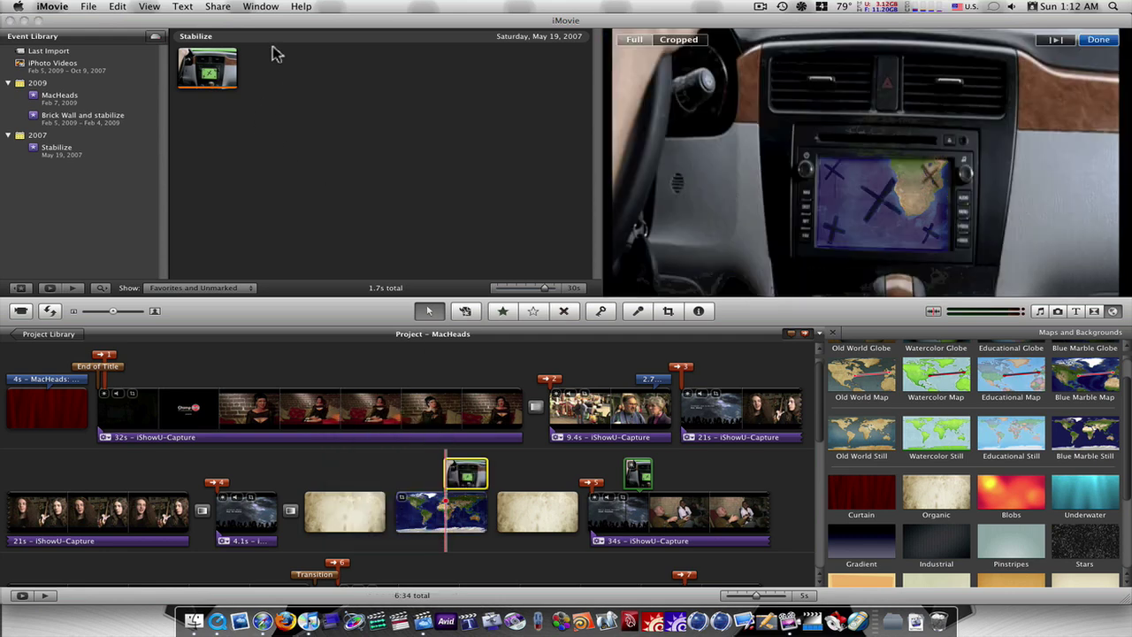
{"action": "key", "text": "super+3"}
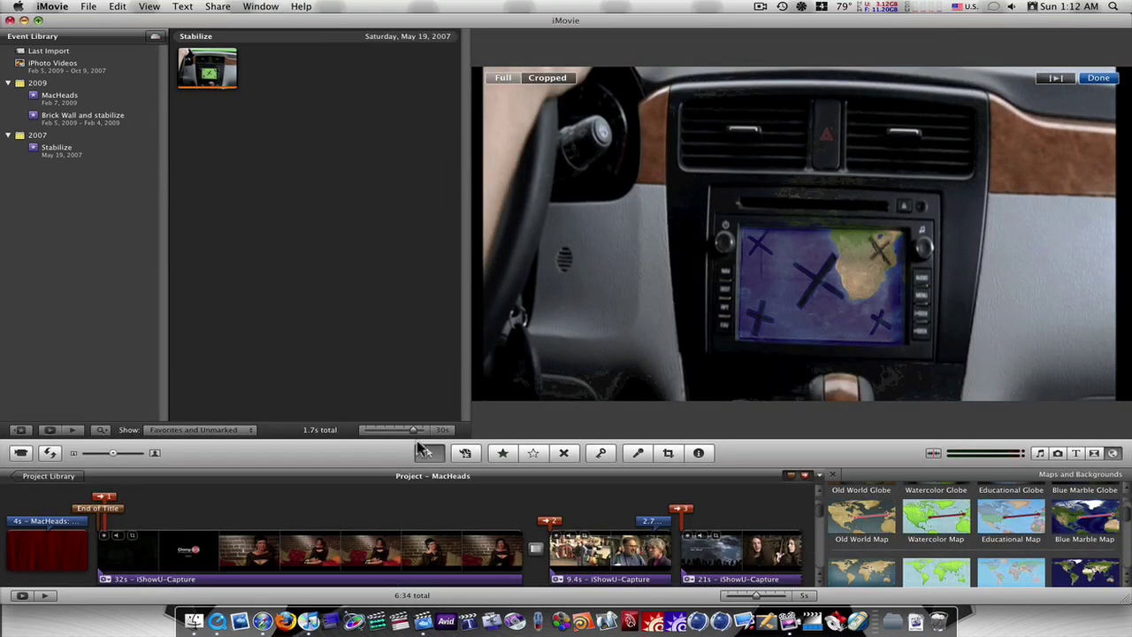
{"action": "scroll", "coordinate": [531, 525], "scroll_direction": "down", "scroll_amount": 3}
{"action": "scroll", "coordinate": [530, 525], "scroll_direction": "up", "scroll_amount": 2}
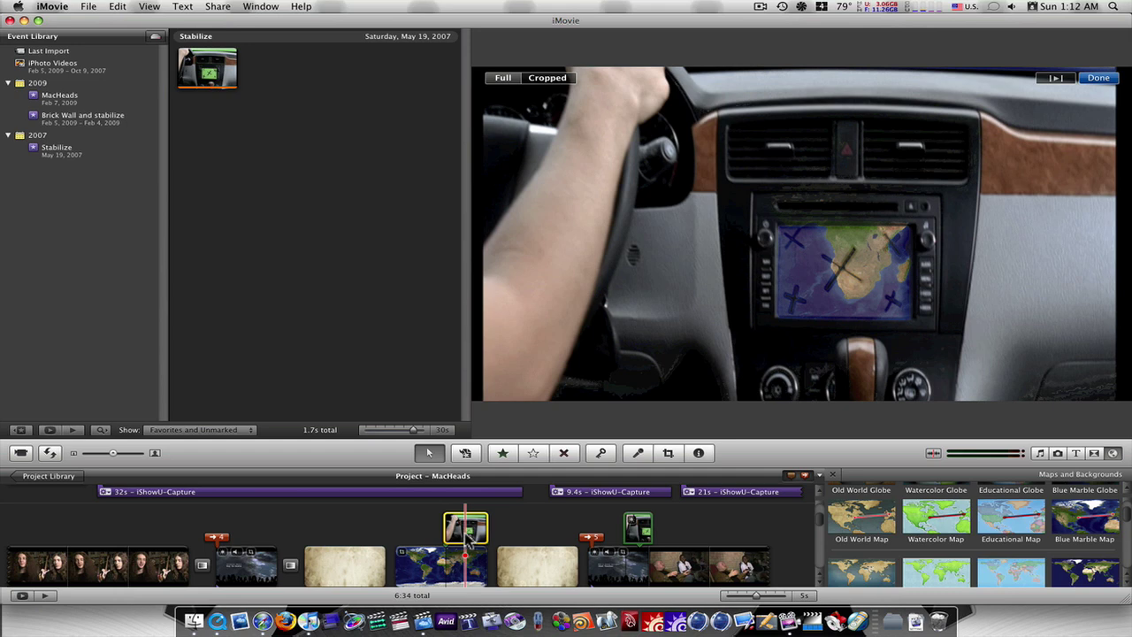
{"action": "double_click", "coordinate": [469, 541]}
In the Video tab, auto-adjust the clip's colour and lower the green gain.
{"action": "left_click", "coordinate": [154, 310]}
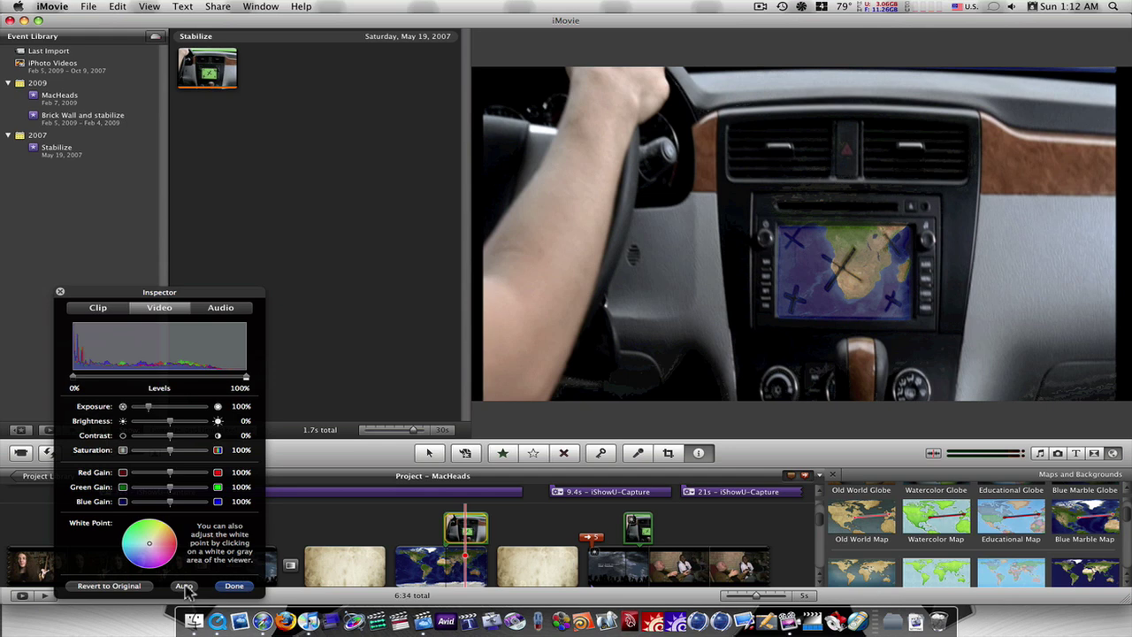
{"action": "left_click", "coordinate": [183, 586]}
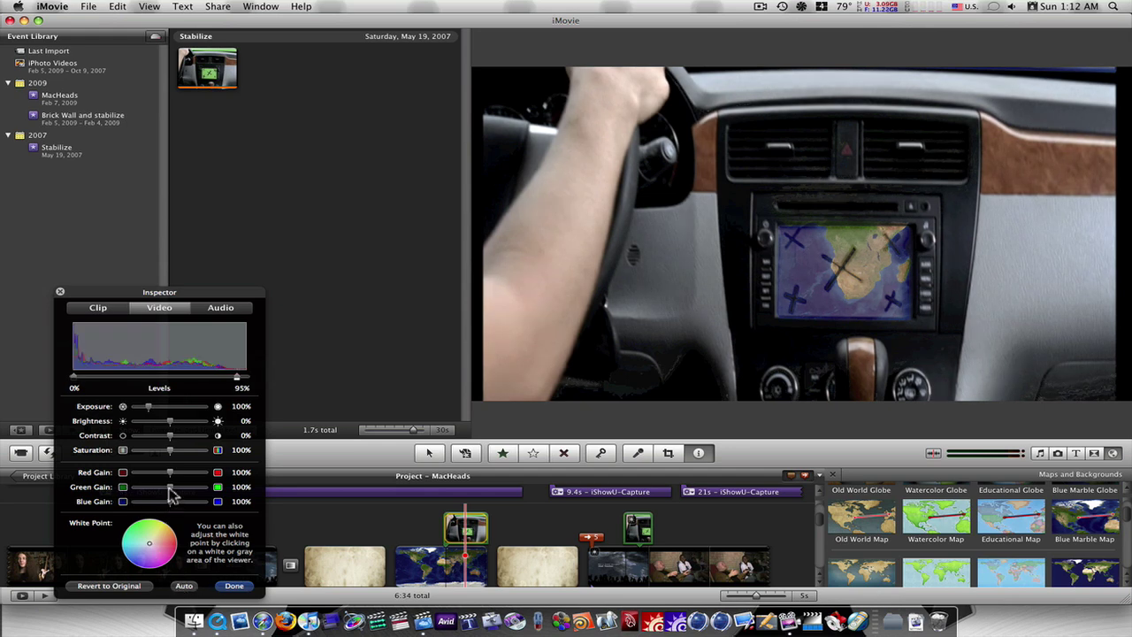
{"action": "mouse_move", "coordinate": [168, 487]}
{"action": "left_mouse_down"}
{"action": "mouse_move", "coordinate": [157, 488]}
{"action": "mouse_move", "coordinate": [163, 501]}
{"action": "left_mouse_up"}
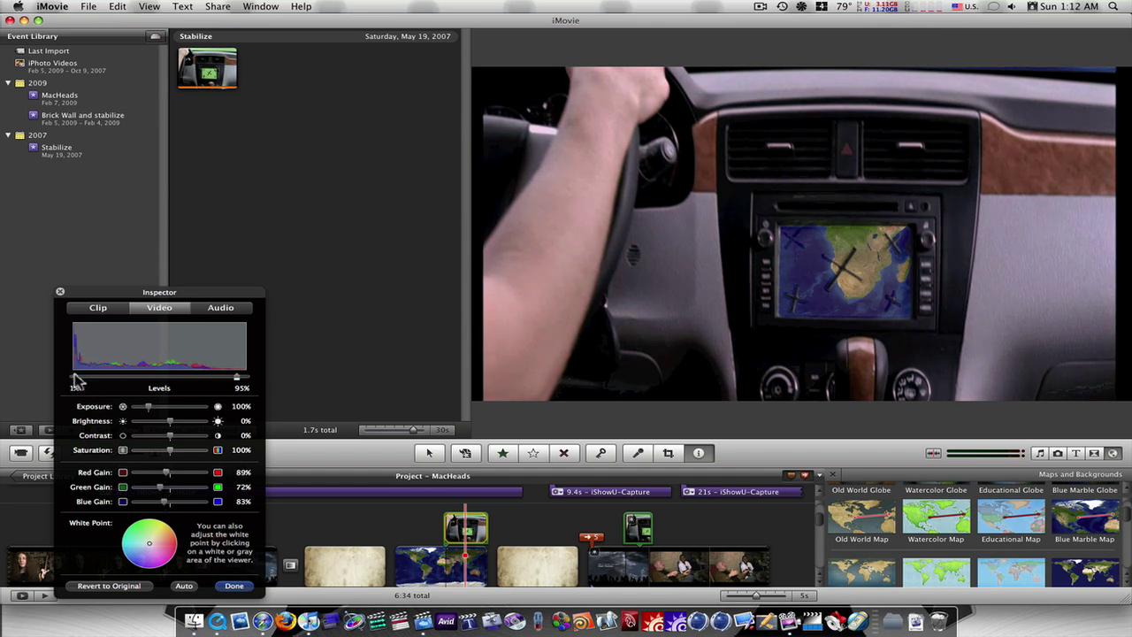
Set Levels to 15–100%, nudge exposure up, and reduce contrast to −25%.
{"action": "left_click_drag", "start_coordinate": [77, 380], "coordinate": [76, 381]}
{"action": "left_click_drag", "start_coordinate": [240, 379], "coordinate": [225, 378]}
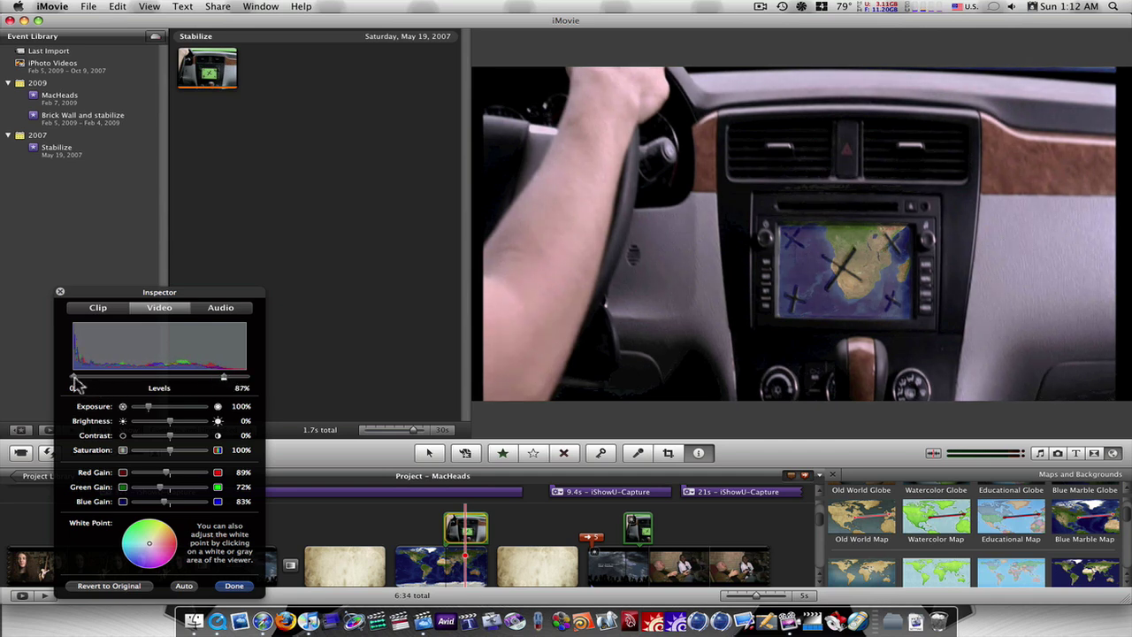
{"action": "left_click_drag", "start_coordinate": [75, 382], "coordinate": [99, 382]}
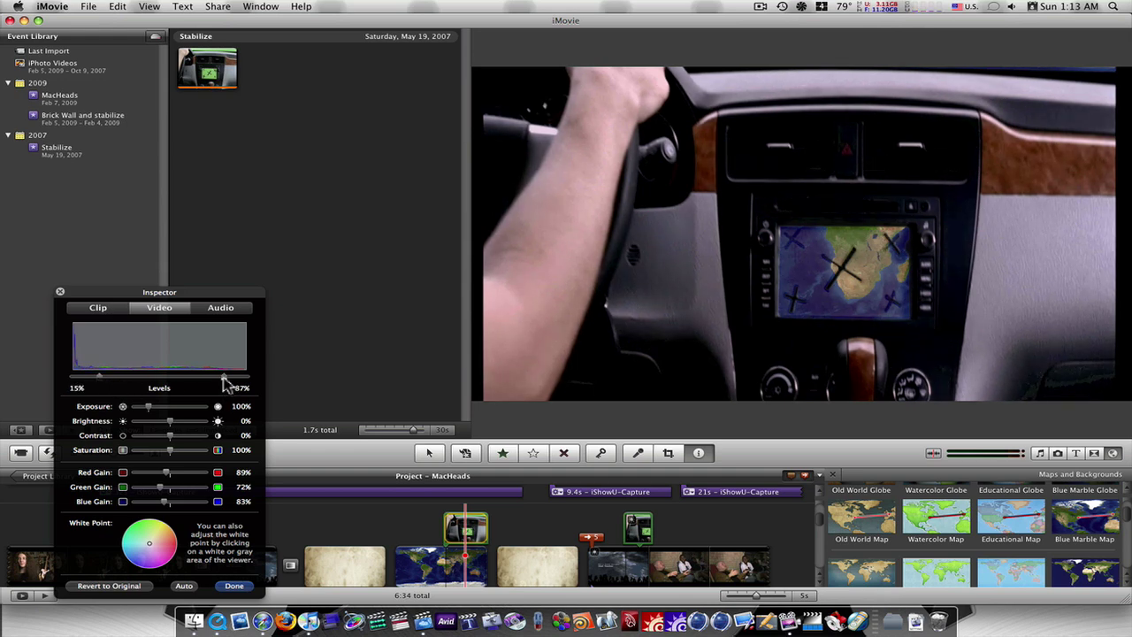
{"action": "left_click_drag", "start_coordinate": [223, 382], "coordinate": [242, 385]}
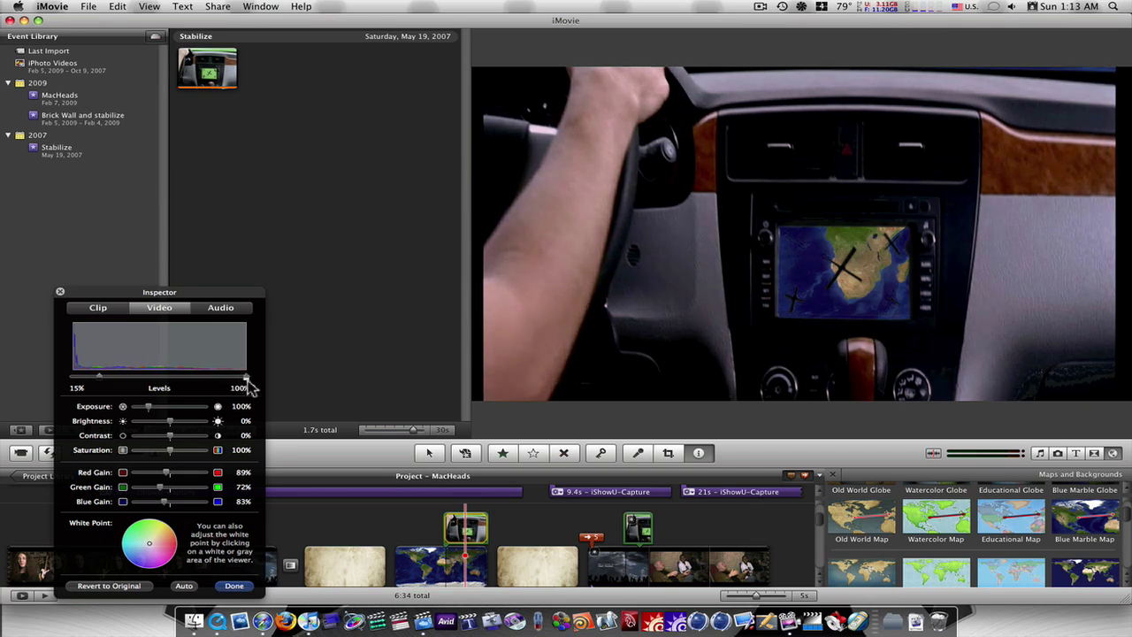
{"action": "left_click_drag", "start_coordinate": [147, 406], "coordinate": [171, 420]}
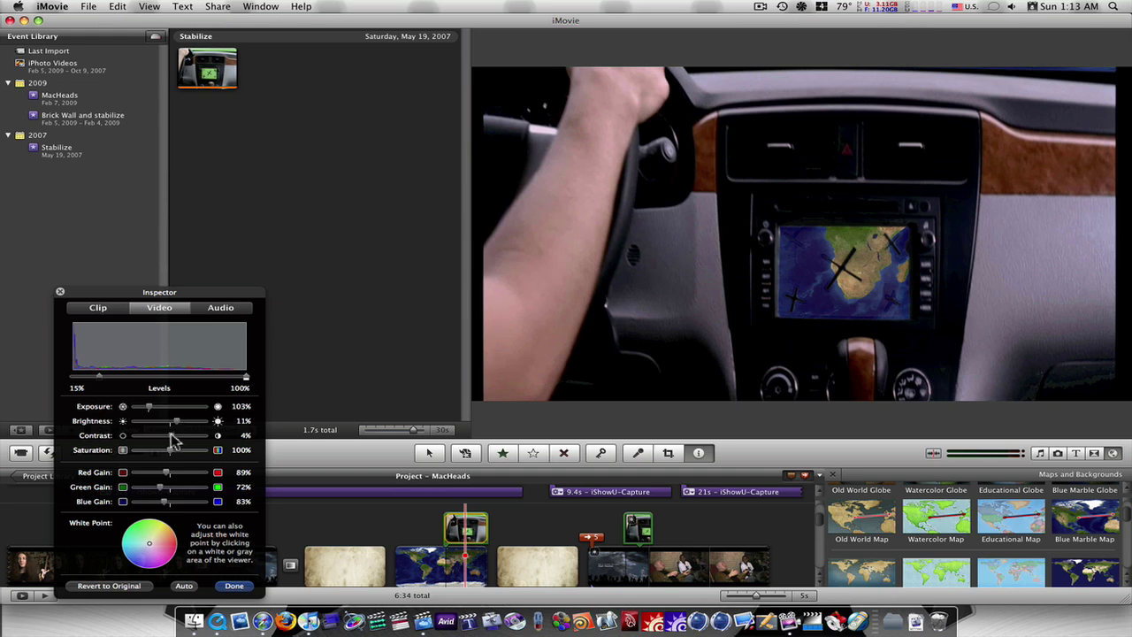
{"action": "left_click_drag", "start_coordinate": [171, 439], "coordinate": [165, 438]}
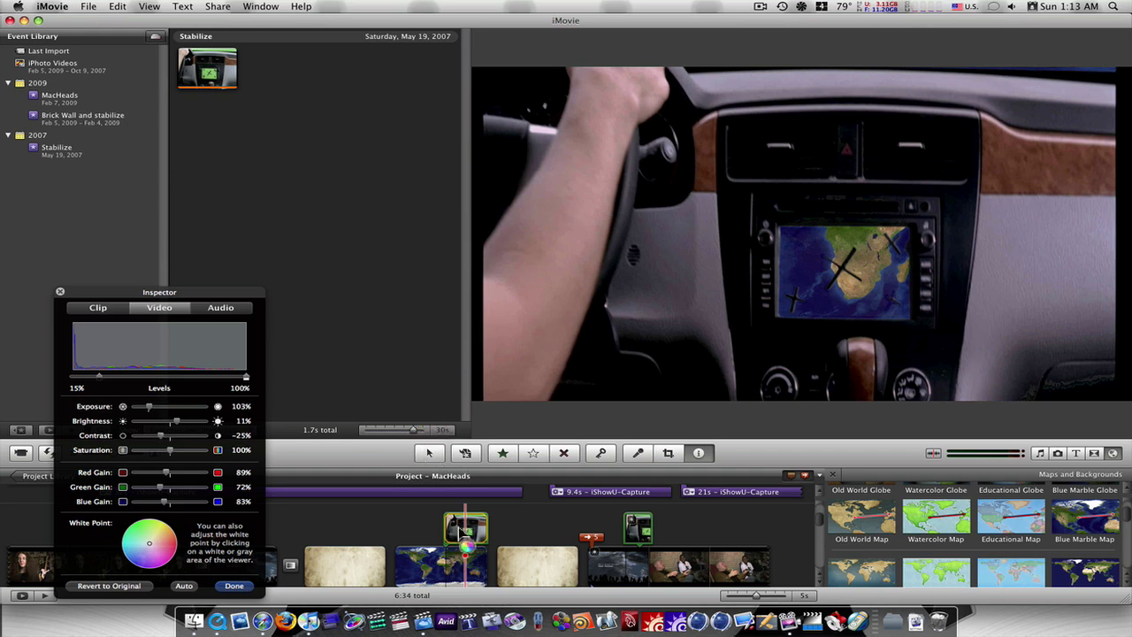
{"action": "left_click", "coordinate": [232, 587]}
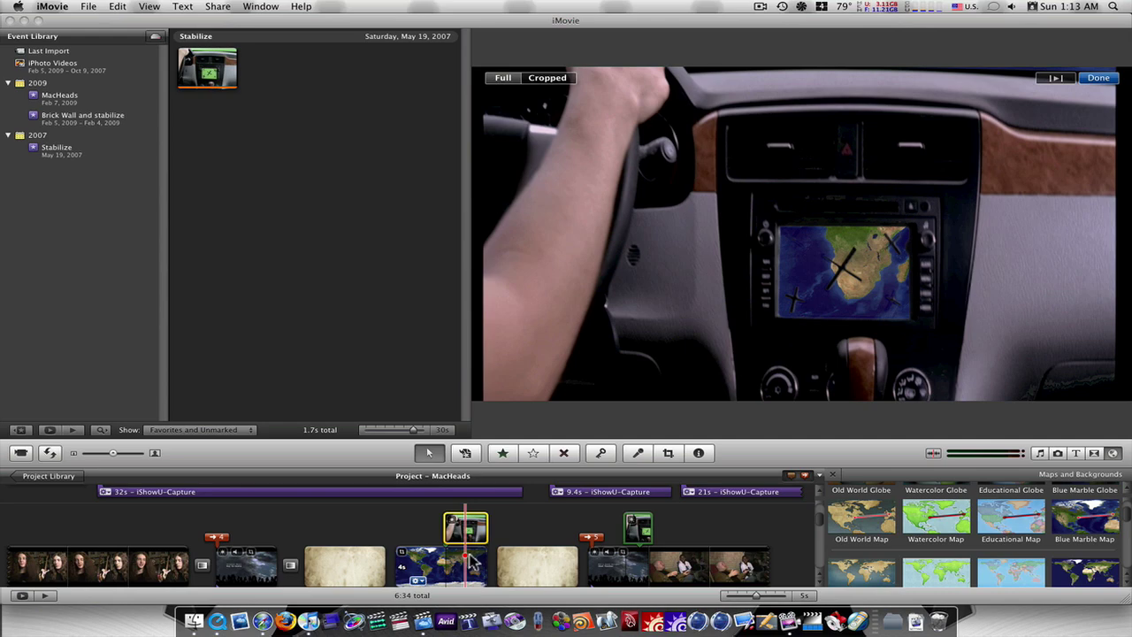
{"action": "left_click_drag", "start_coordinate": [466, 563], "coordinate": [458, 564]}
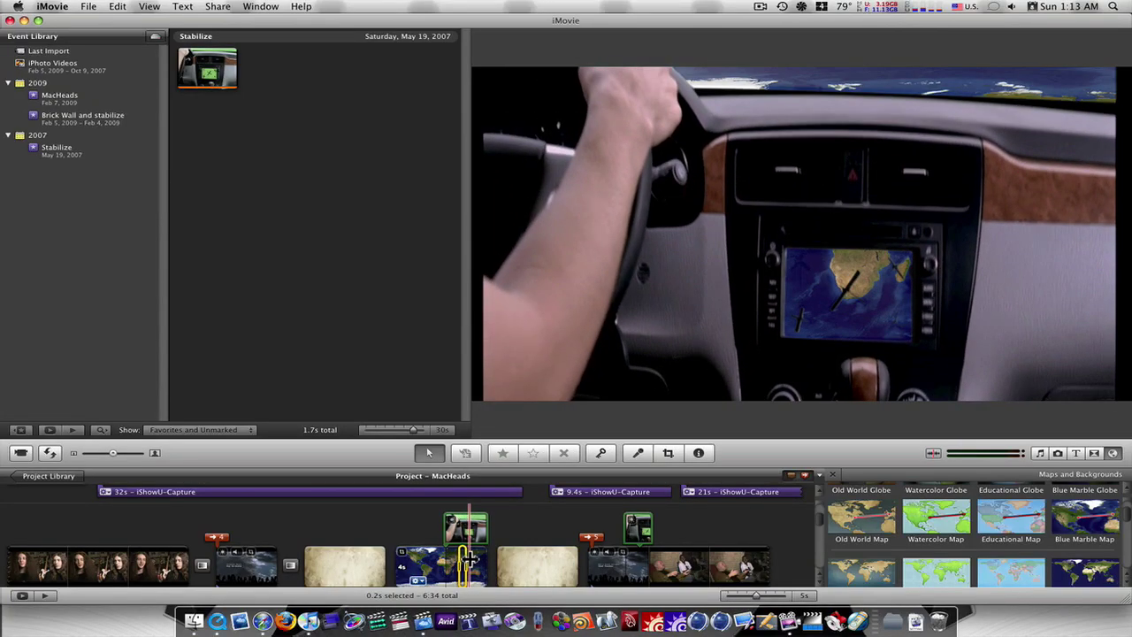
{"action": "key", "text": "space"}
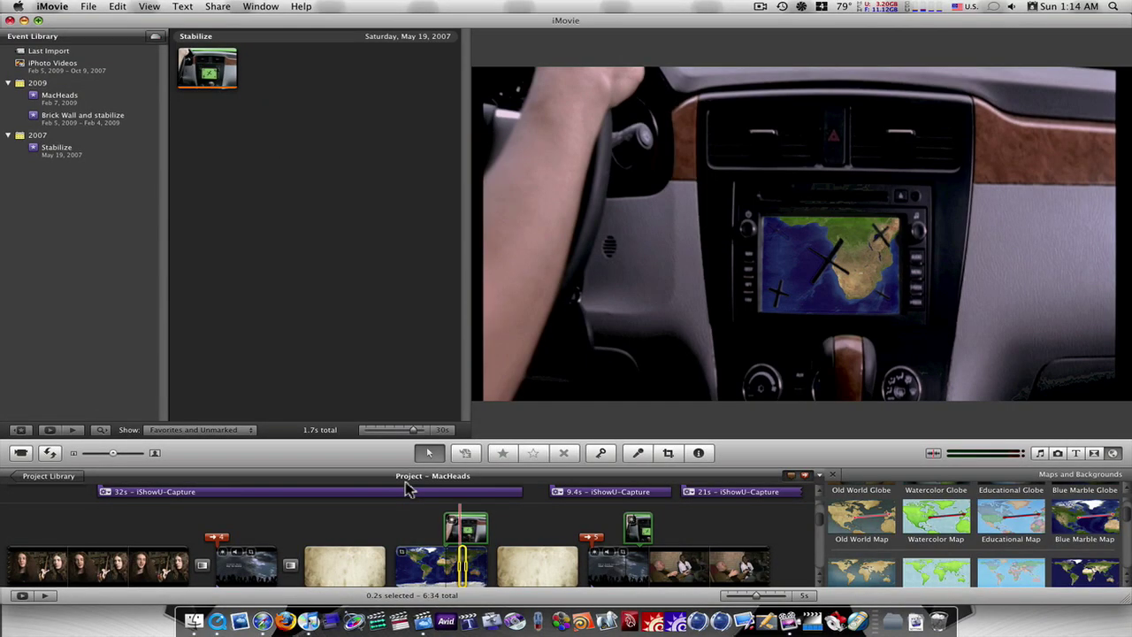
Shrink the viewer with Cmd-6 then Cmd-5 to reveal more timeline rows.
{"action": "key", "text": "super+6"}
{"action": "key", "text": "super+5"}
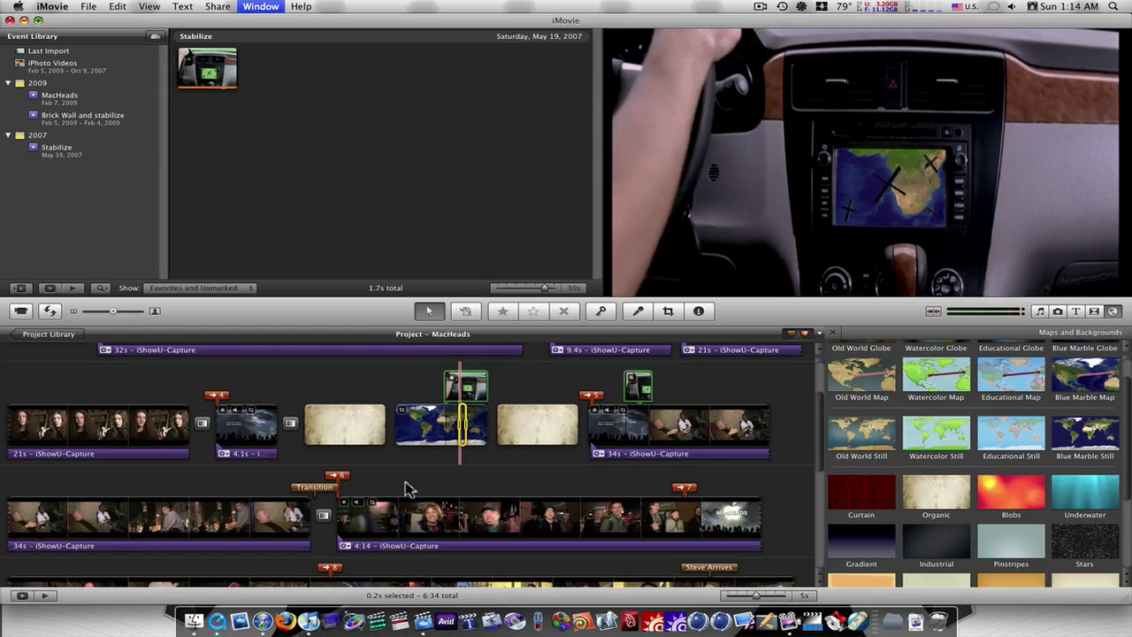
{"action": "scroll", "coordinate": [499, 451], "scroll_direction": "up", "scroll_amount": 3}
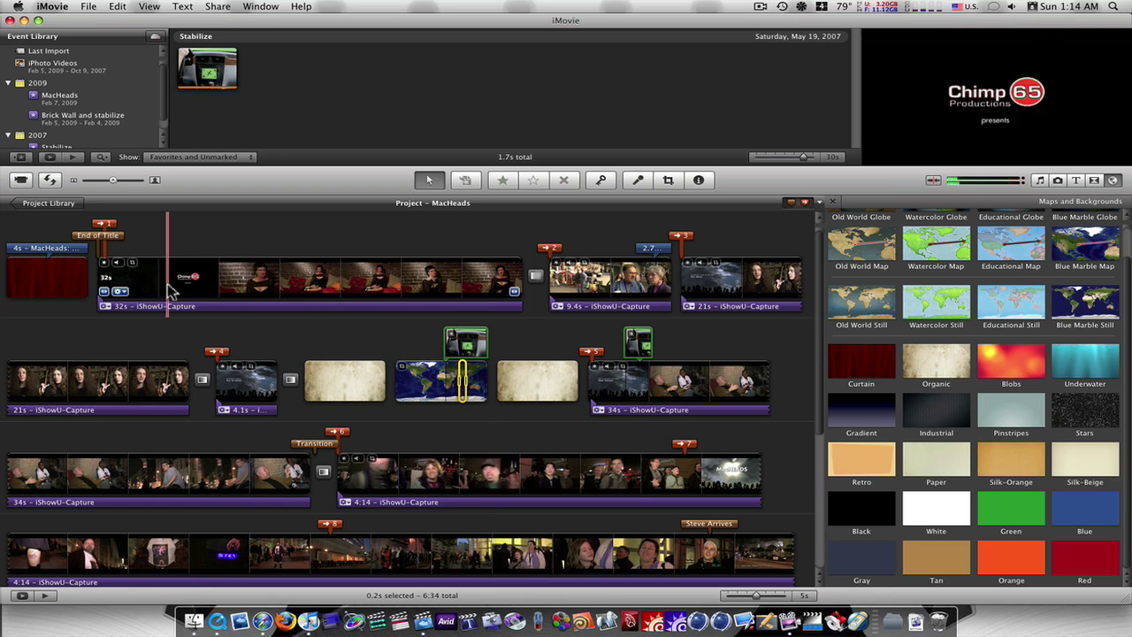
Inspect the opening 32s interview clip's options and settings, closing them without changes.
{"action": "right_click", "coordinate": [416, 295]}
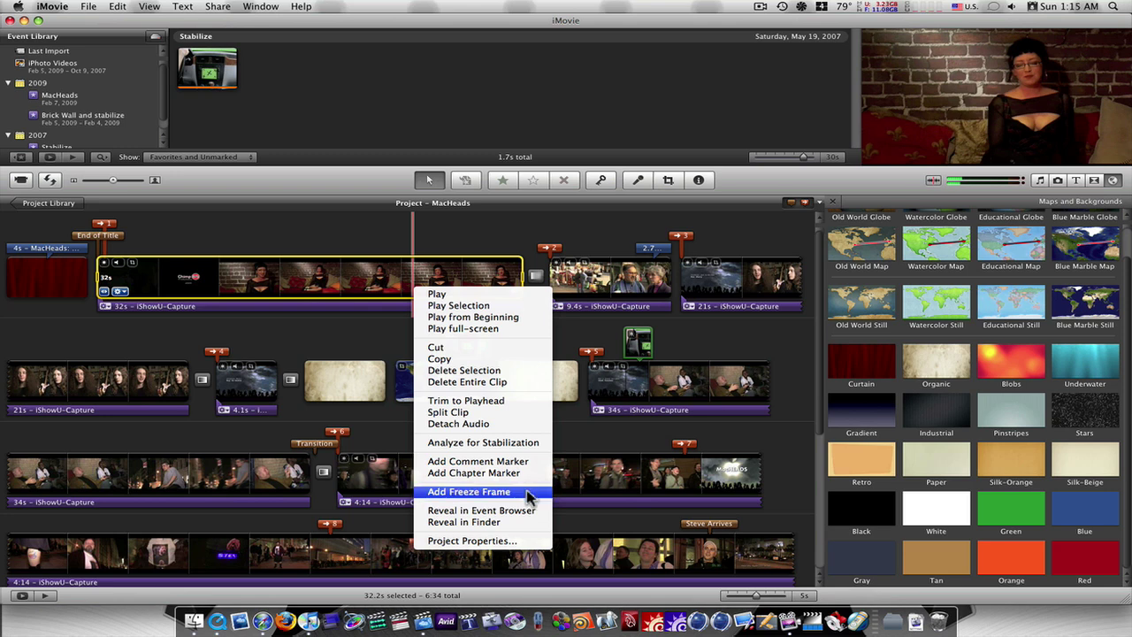
{"action": "left_click", "coordinate": [291, 242]}
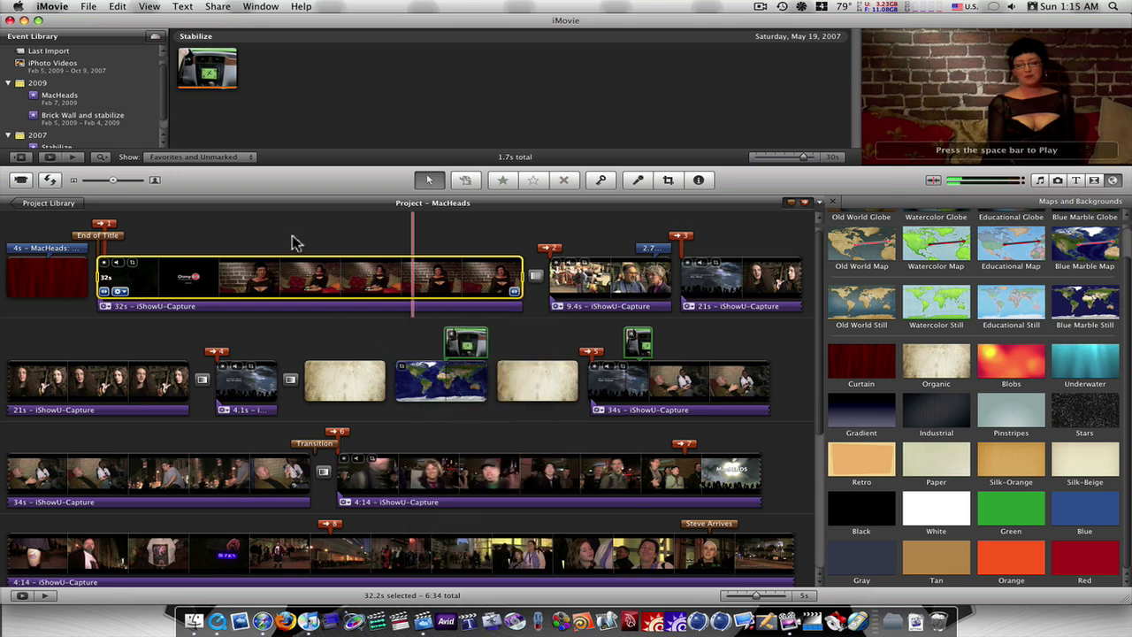
{"action": "double_click", "coordinate": [269, 277]}
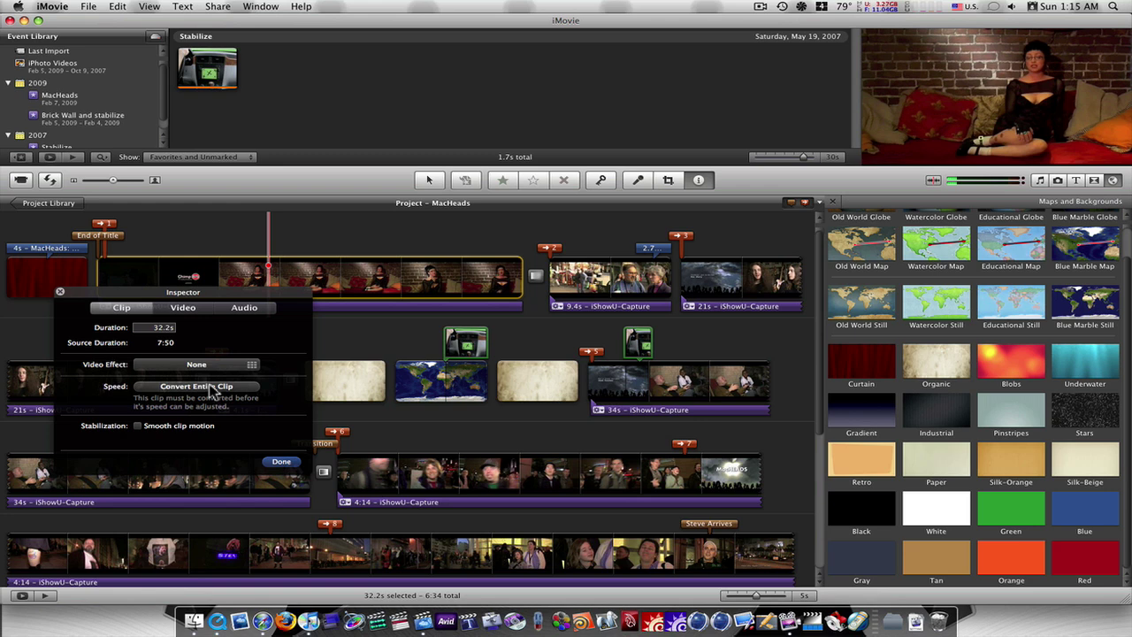
{"action": "left_click", "coordinate": [60, 293]}
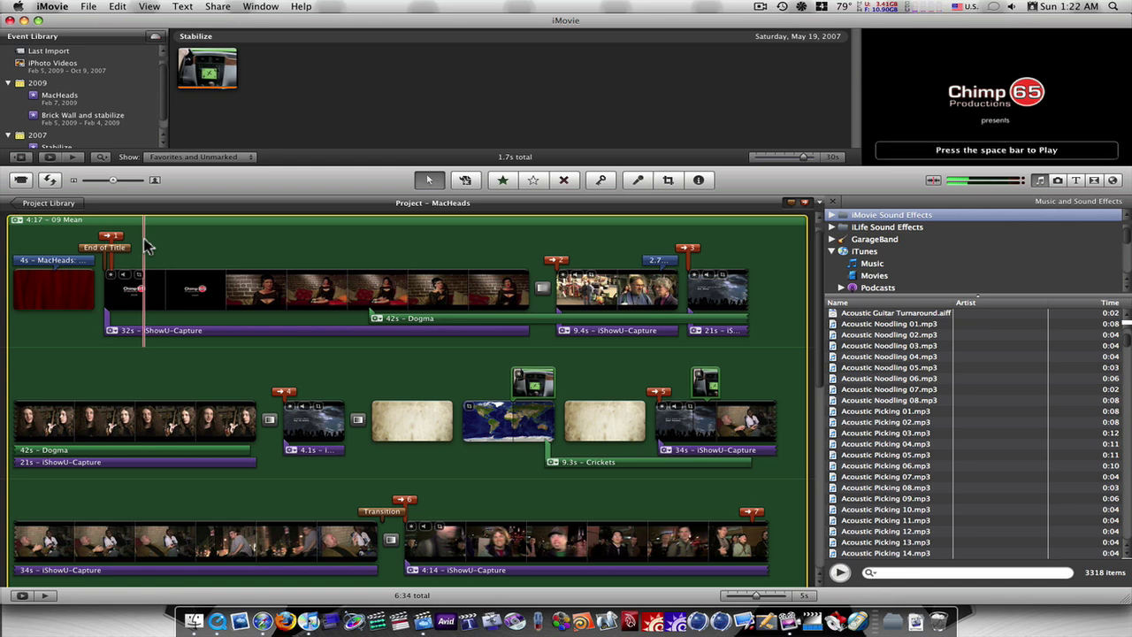
Play back the project repeatedly to check the 09 Mean music, Dogma and Crickets audio.
{"action": "key", "text": "space"}
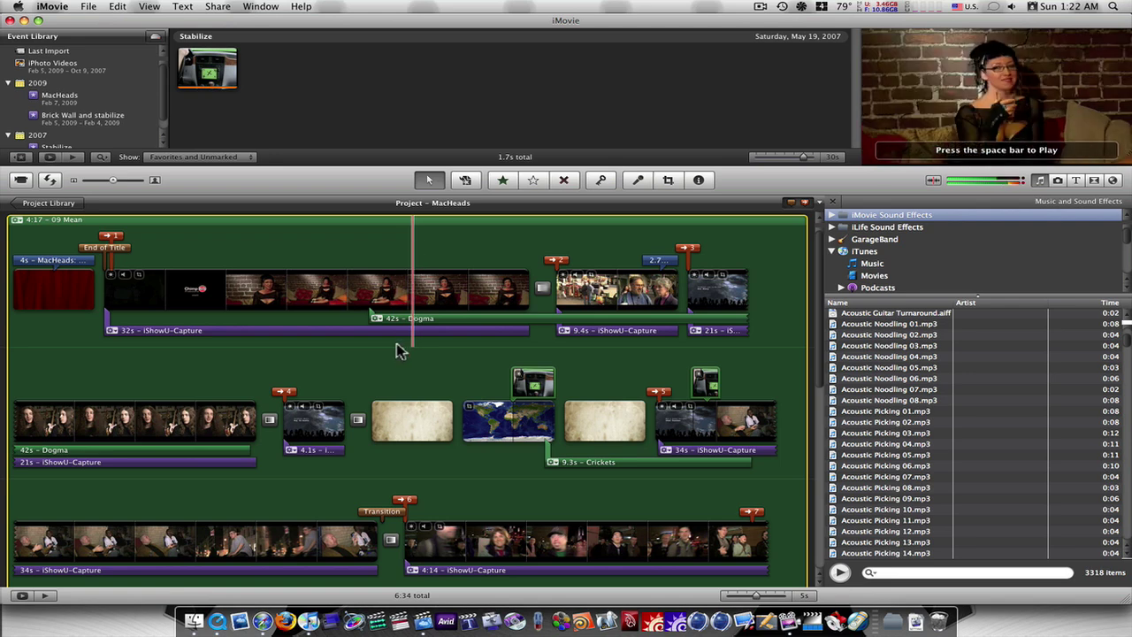
{"action": "key", "text": "space"}
{"action": "key", "text": "space"}
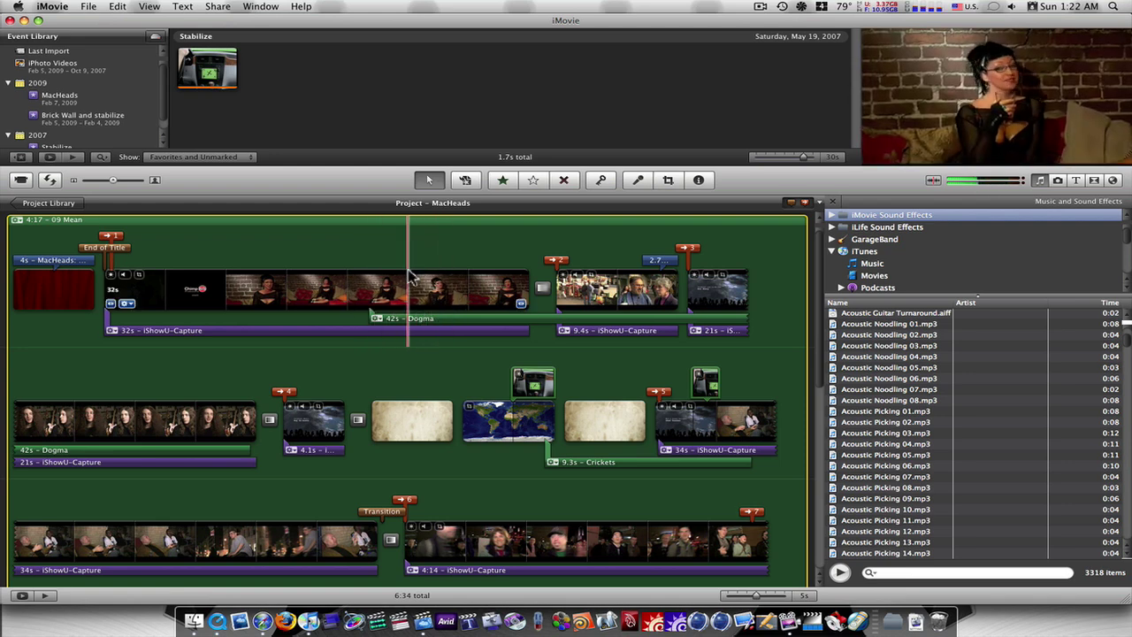
{"action": "key", "text": "space"}
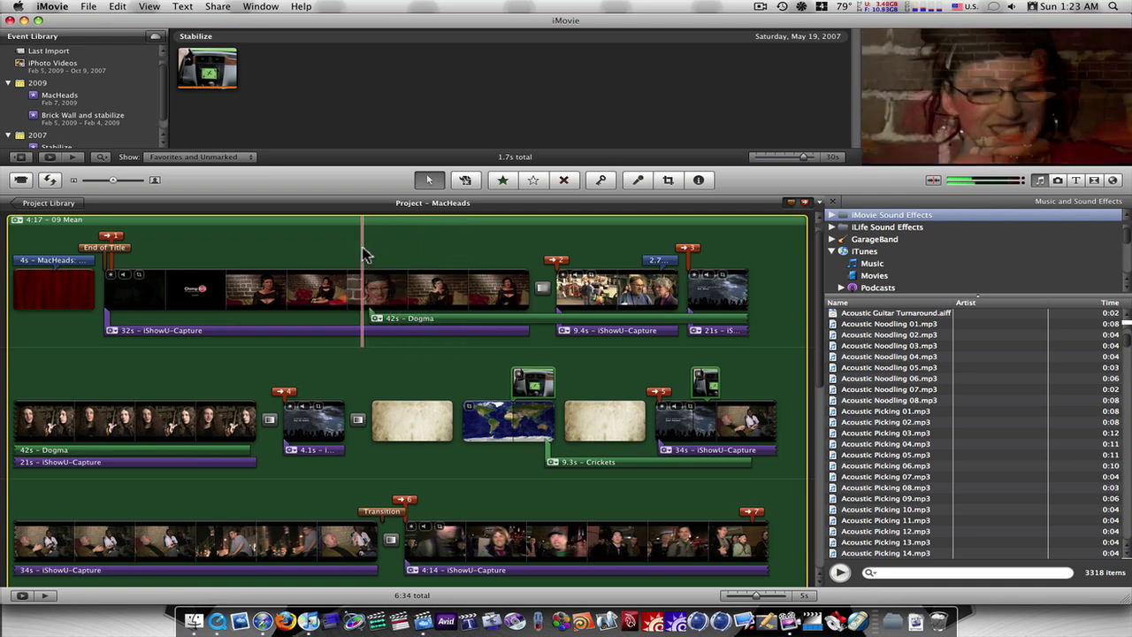
{"action": "key", "text": "space"}
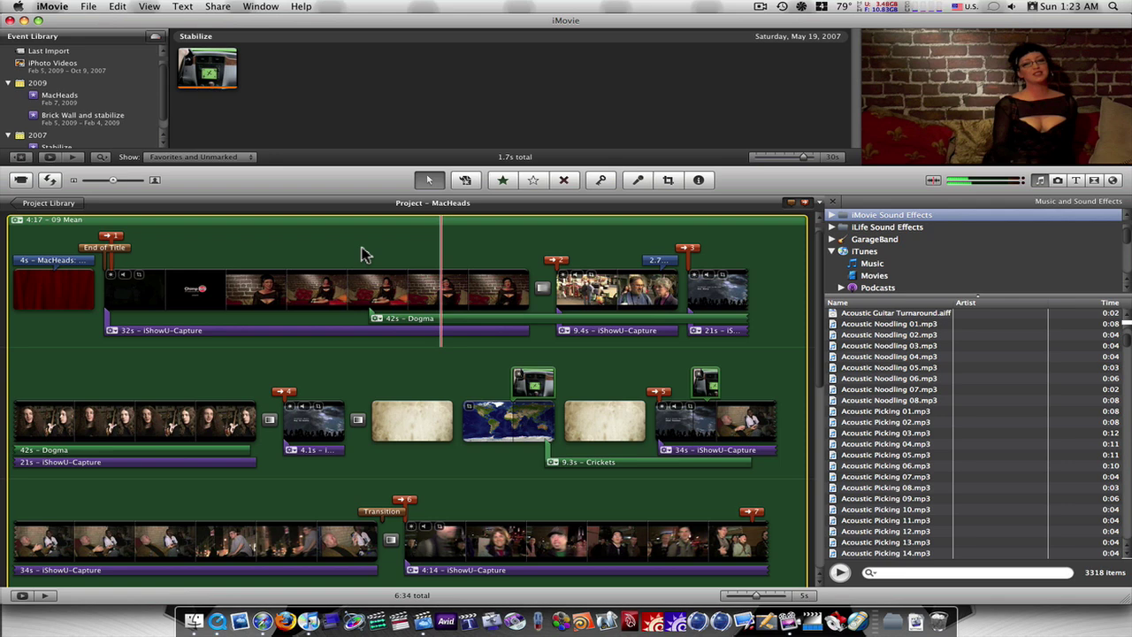
{"action": "left_click", "coordinate": [360, 249]}
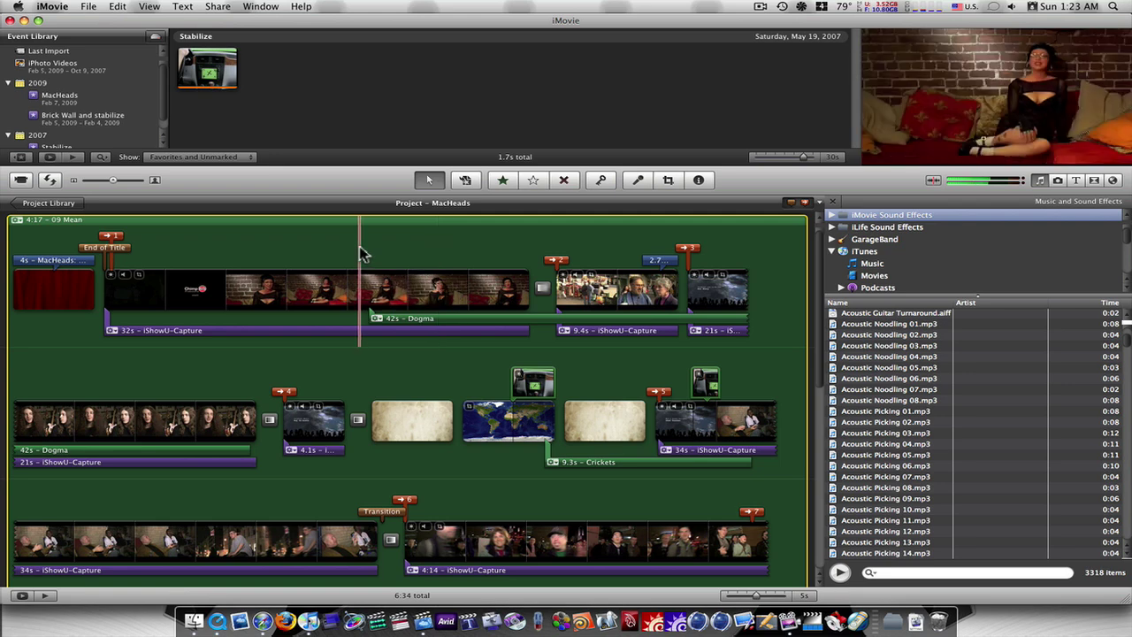